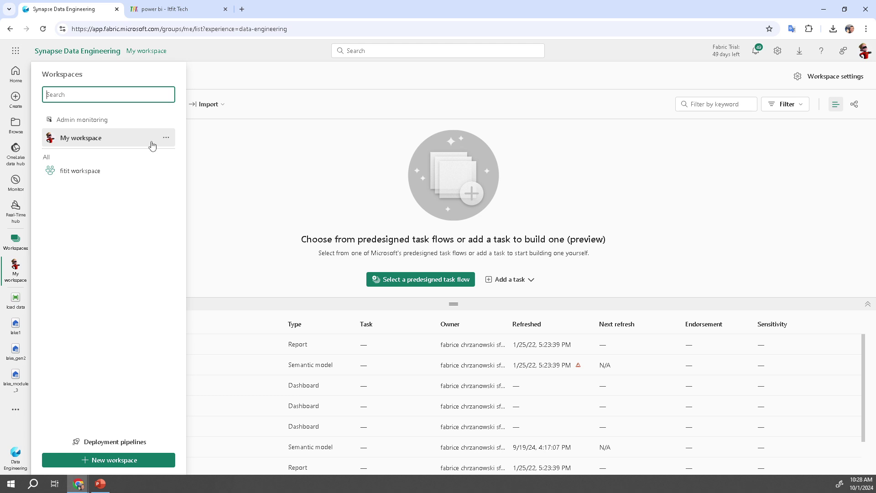
# Create a new workspace named dp_data.
pyautogui.click(111, 460)
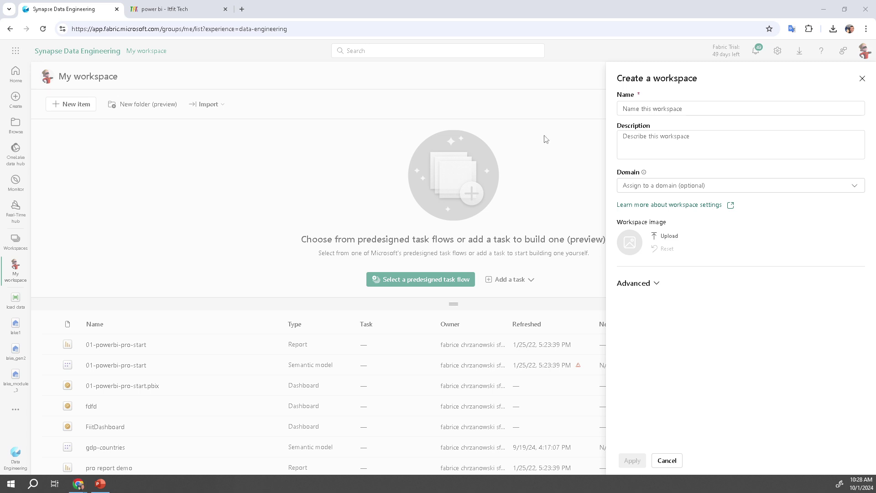
pyautogui.click(692, 108)
pyautogui.write('dp')
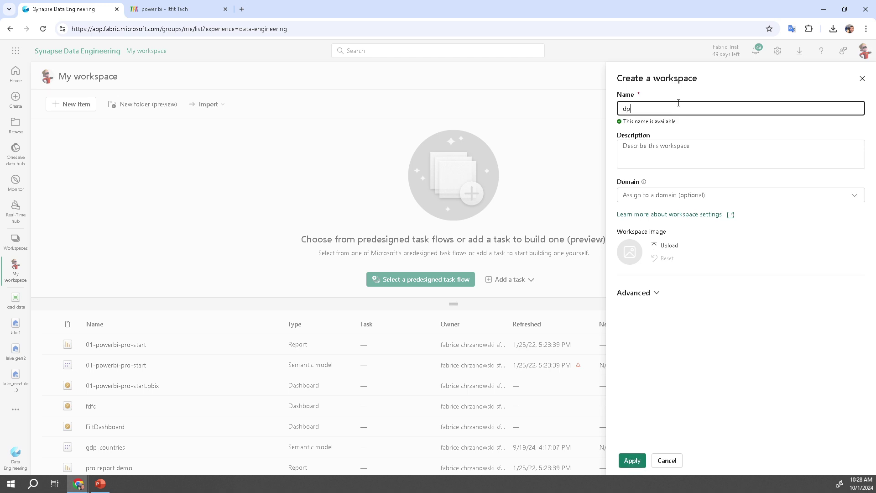
pyautogui.write('_ata')
pyautogui.press('BackSpace')
pyautogui.press('BackSpace')
pyautogui.press('BackSpace')
pyautogui.write('data')
pyautogui.click(631, 461)
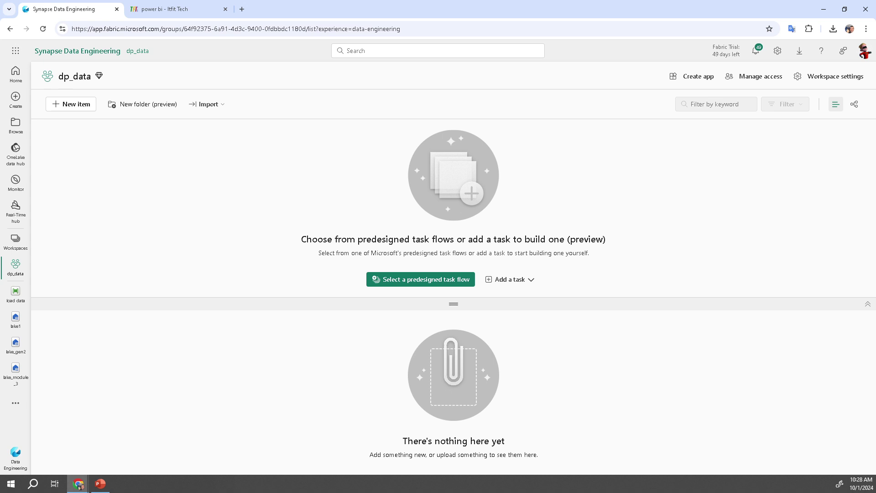
# Create a lakehouse named lake1 in the dp_data workspace, without enabling lakehouse schemas.
pyautogui.click(76, 106)
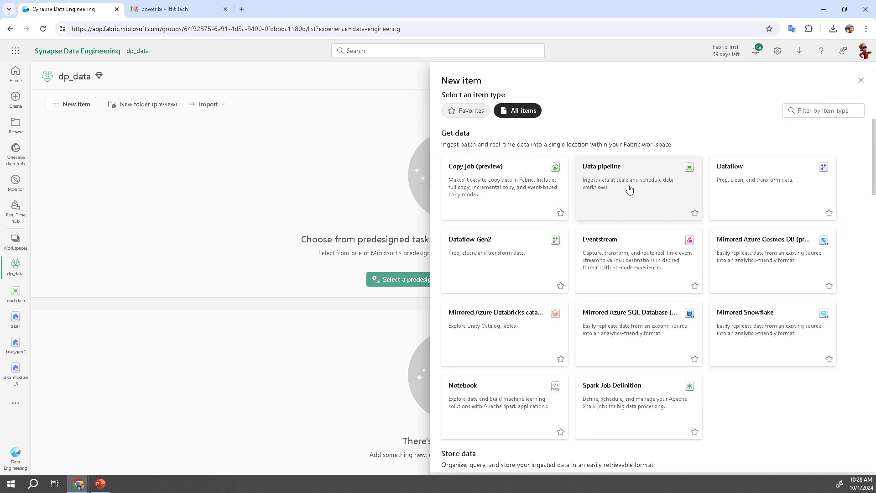
pyautogui.scroll(-1, 625, 246)
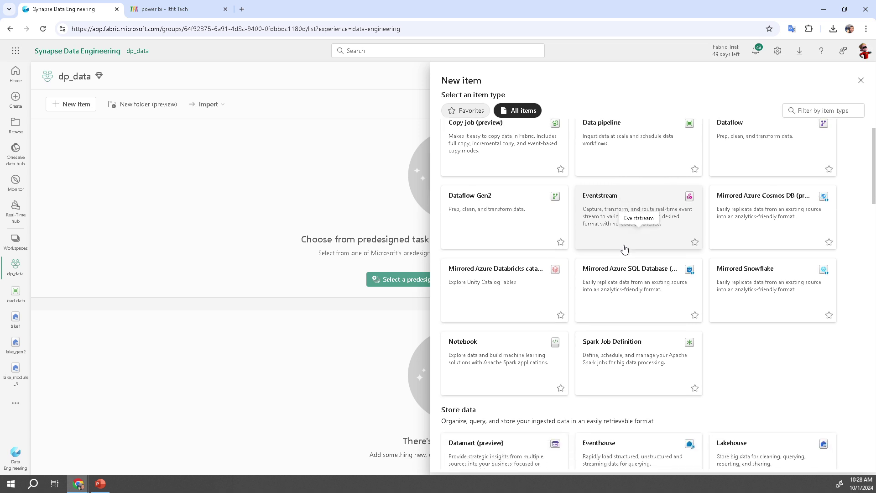
pyautogui.scroll(-2, 624, 248)
pyautogui.press('Escape')
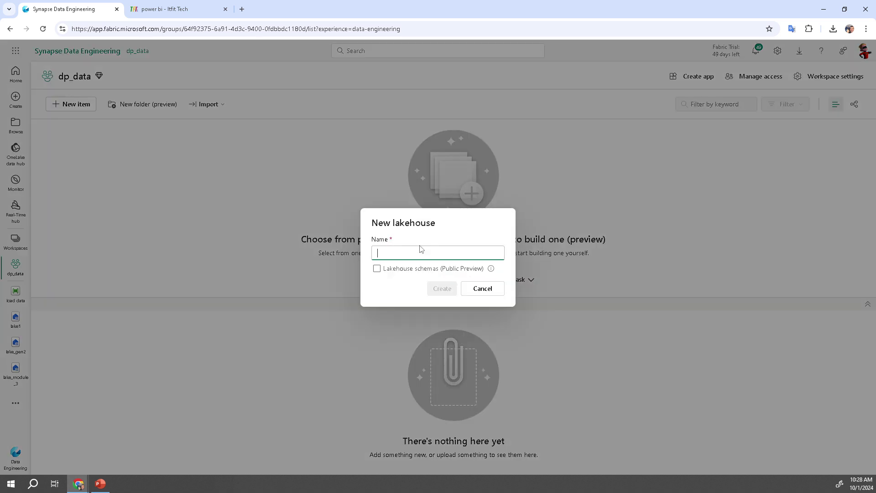
pyautogui.click(408, 251)
pyautogui.write('lake1')
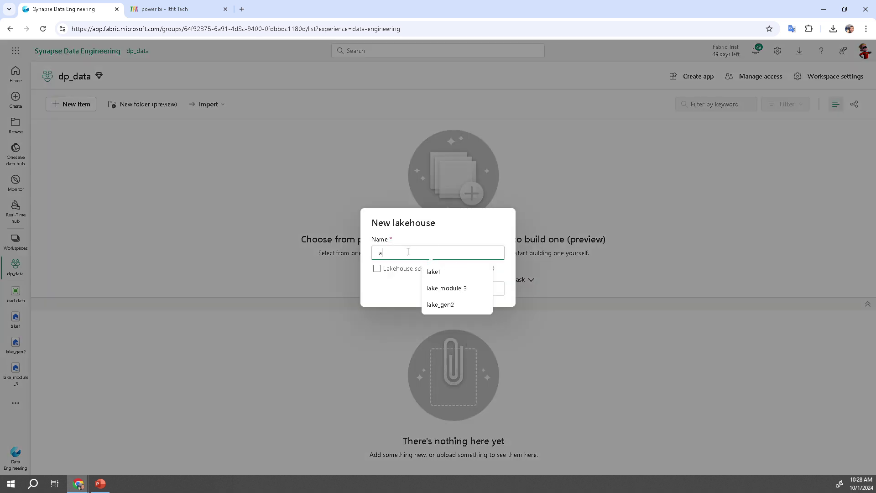
pyautogui.click(447, 292)
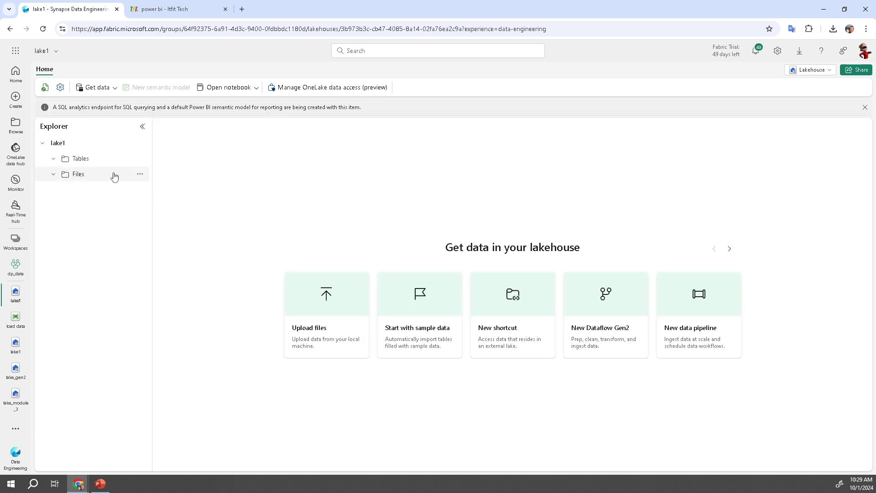
# Create a subfolder named new_data under the lakehouse's Files folder.
pyautogui.click(140, 174)
pyautogui.click(141, 174)
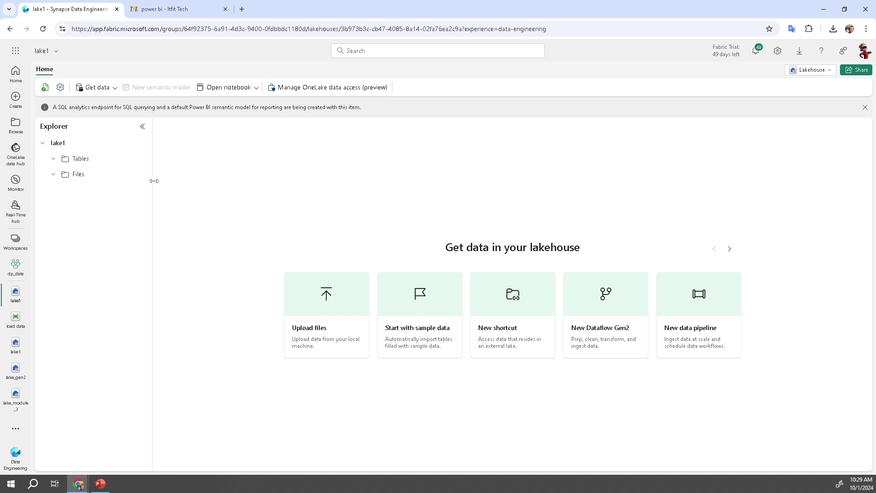
pyautogui.click(140, 174)
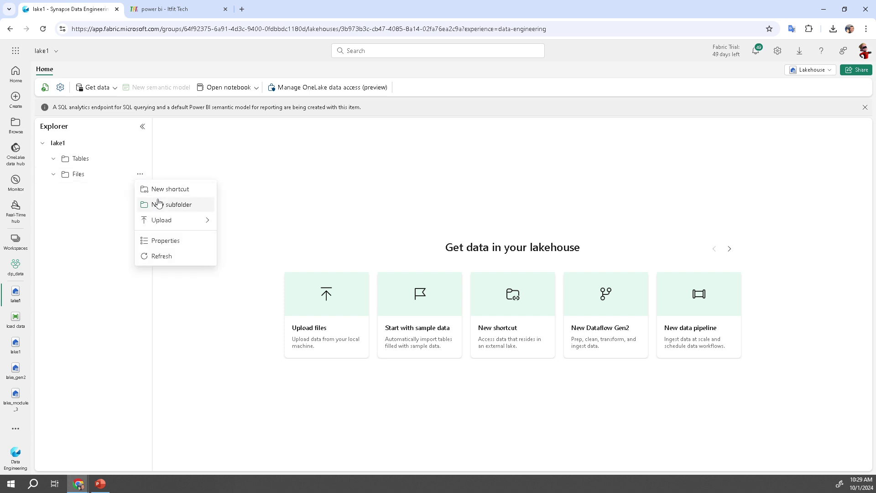
pyautogui.click(78, 209)
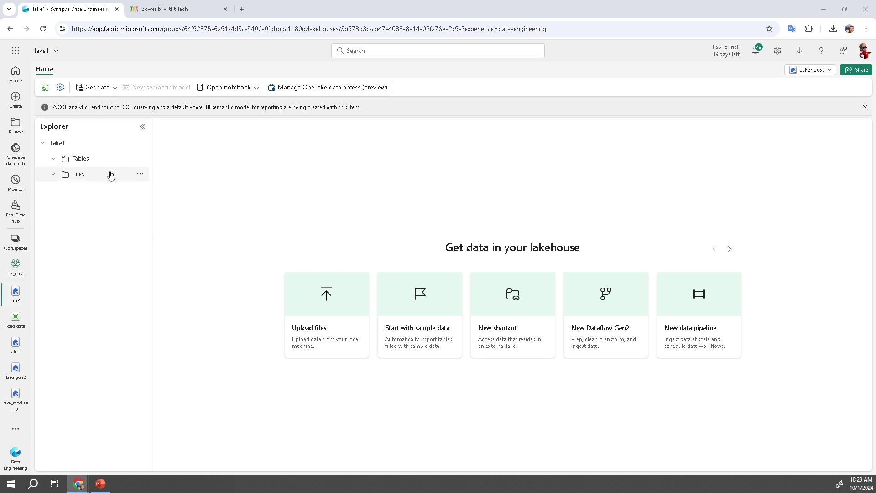
pyautogui.click(140, 174)
pyautogui.click(173, 205)
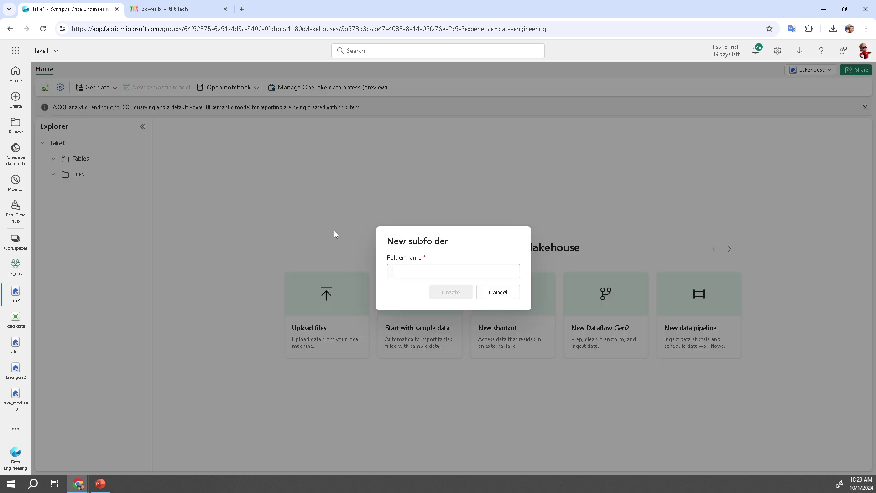
pyautogui.write('new_data')
pyautogui.click(449, 294)
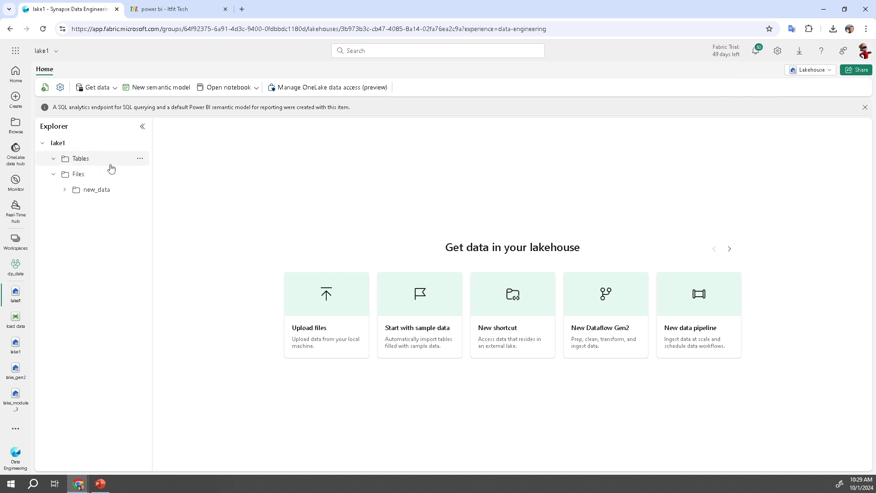
# Create a new data pipeline named Ingest Sales Data from the lakehouse.
pyautogui.click(115, 88)
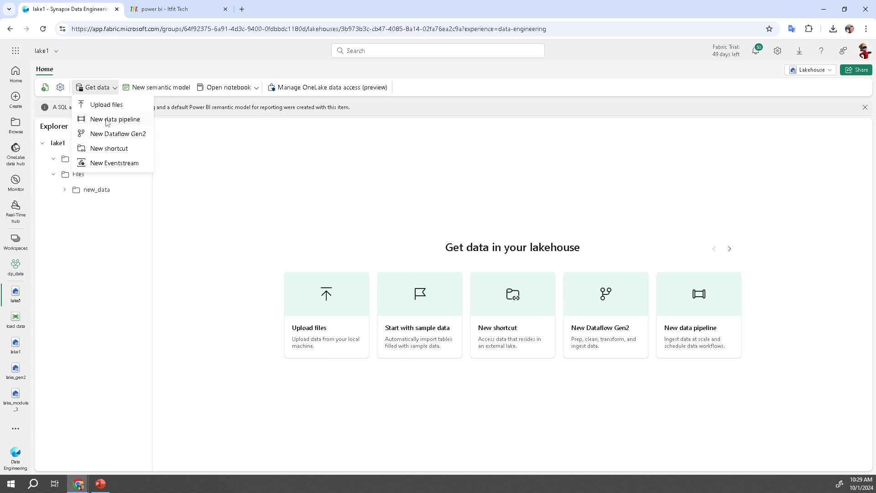
pyautogui.click(108, 119)
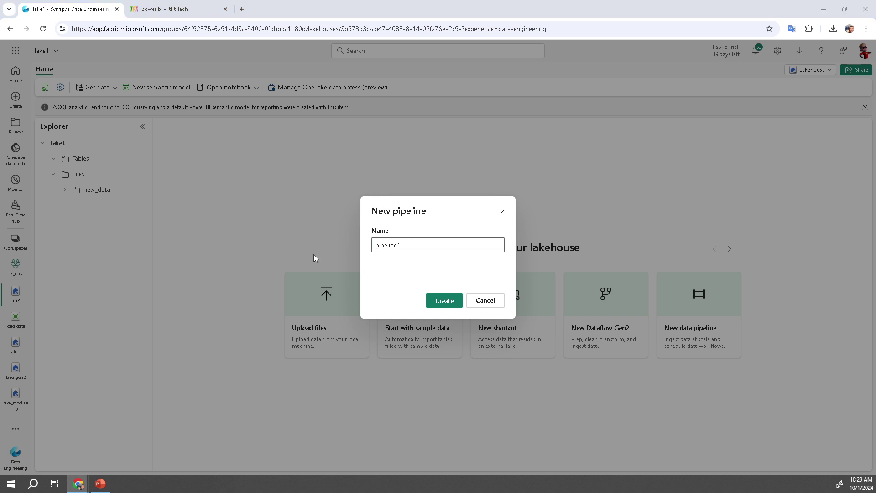
pyautogui.moveTo(420, 244); pyautogui.dragTo(368, 248)
pyautogui.write('Ingest Sales Data.')
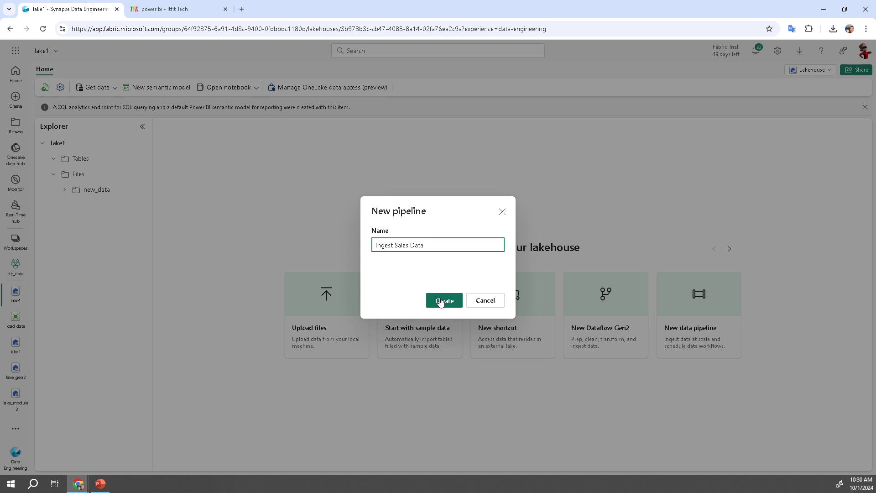
pyautogui.click(441, 301)
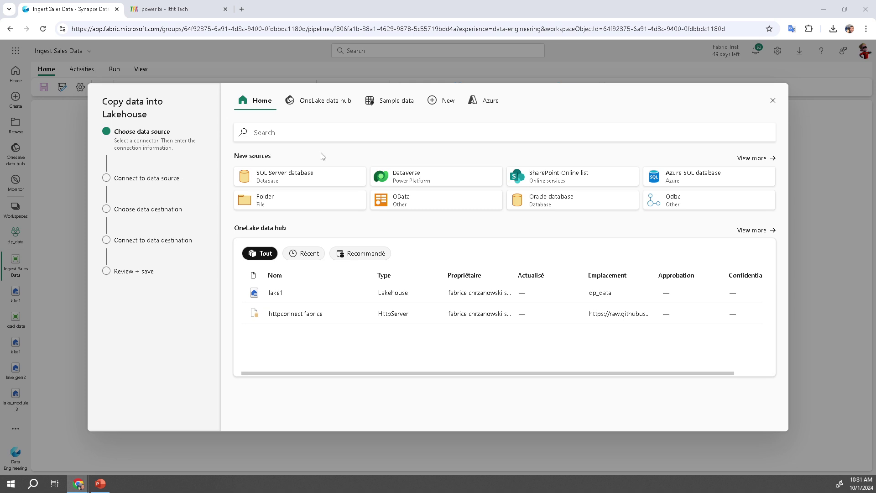
# Search the data sources for http and choose Http as the copy source.
pyautogui.click(274, 131)
pyautogui.write('http')
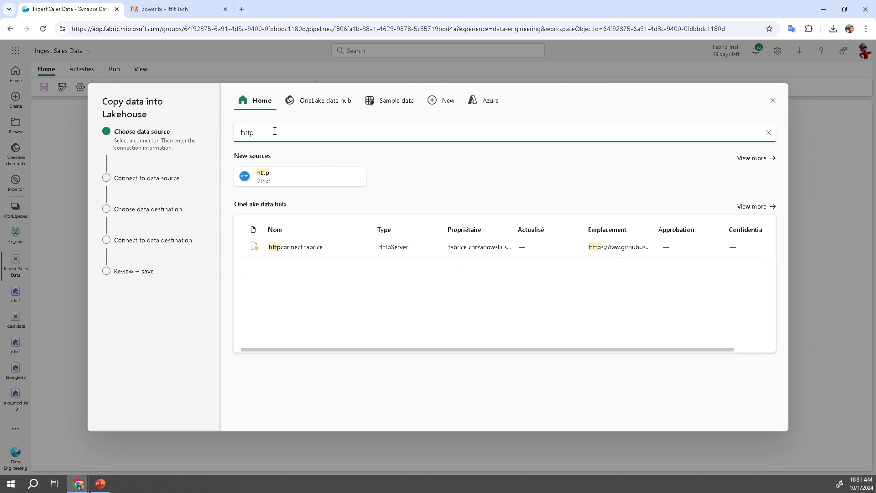
pyautogui.click(258, 177)
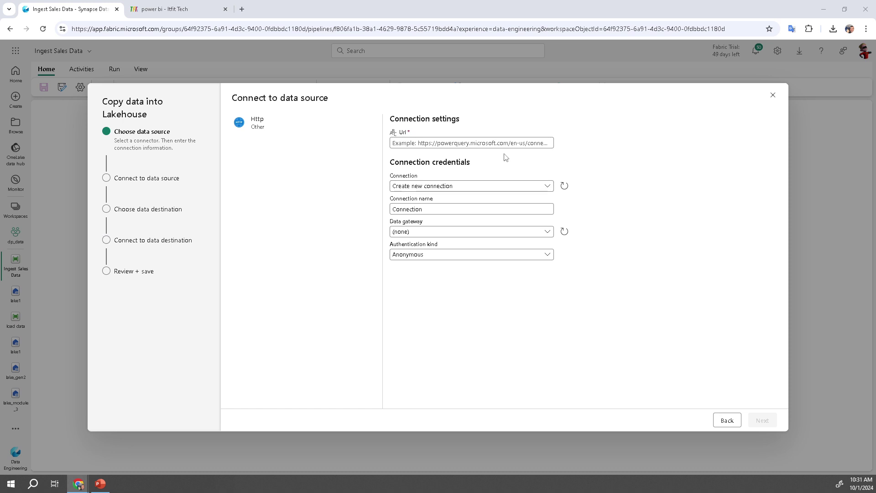
pyautogui.click(499, 143)
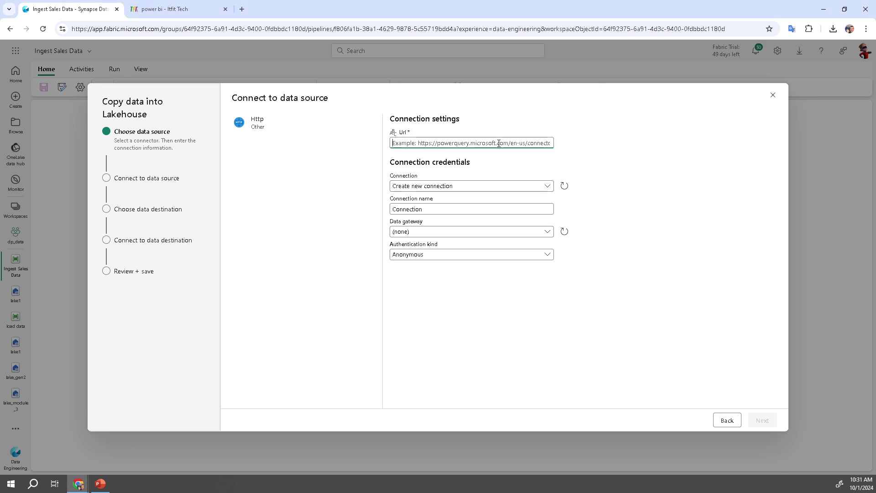
pyautogui.write('Ingest Sales Data.')
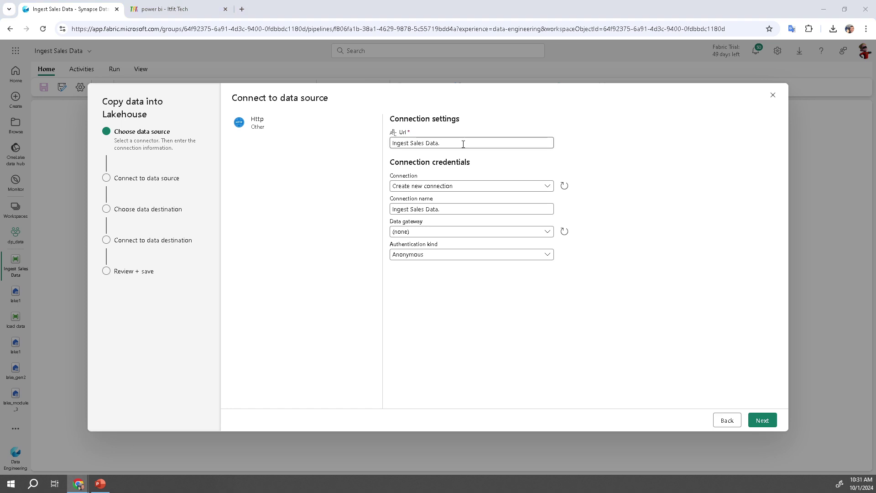
pyautogui.moveTo(458, 143); pyautogui.dragTo(373, 145)
pyautogui.write('https://raw.githubusercontent.com/MicrosoftLearning/dp-data/main/sales.csv')
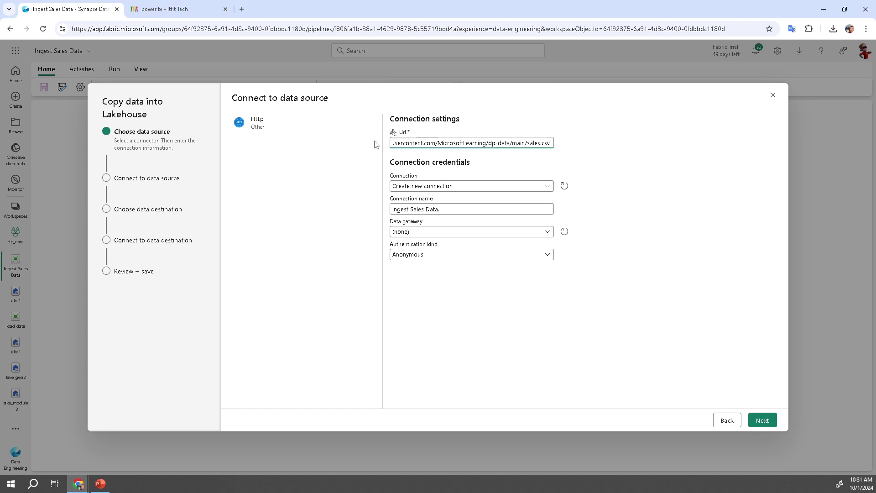
pyautogui.moveTo(444, 143); pyautogui.dragTo(373, 144)
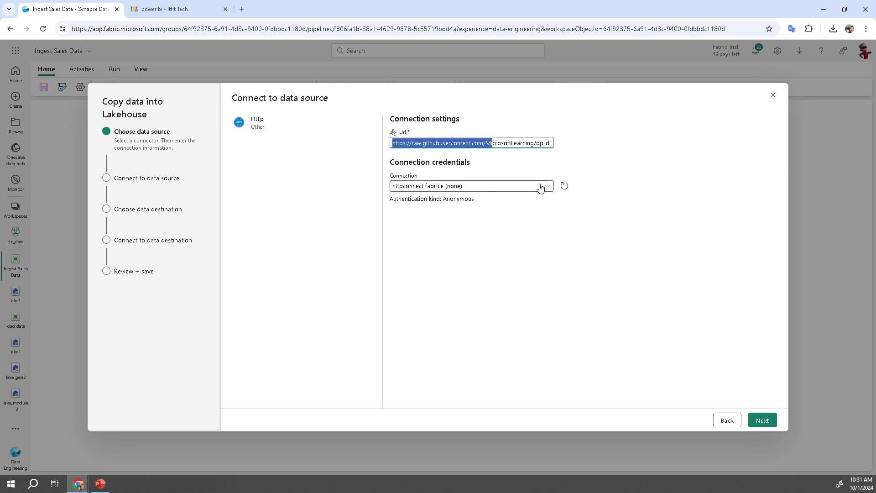
# Choose to create a new connection for the source, name it sales, and proceed to the request settings.
pyautogui.click(547, 186)
pyautogui.click(430, 210)
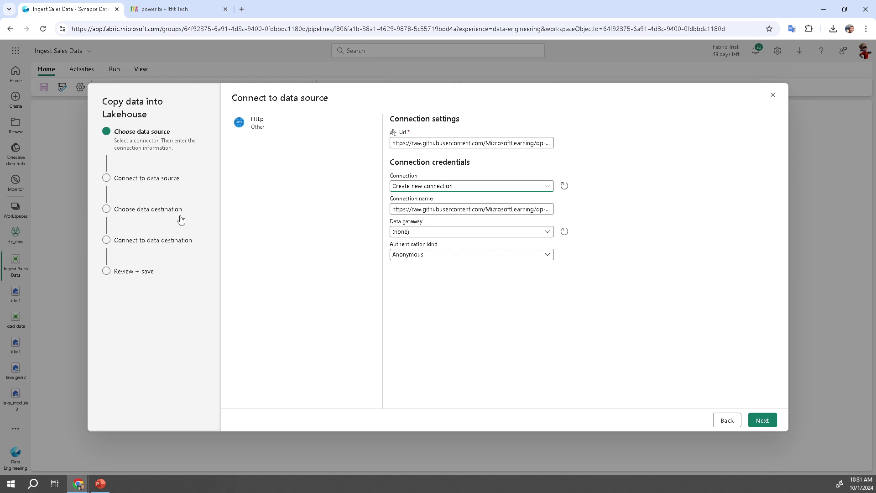
pyautogui.click(419, 210)
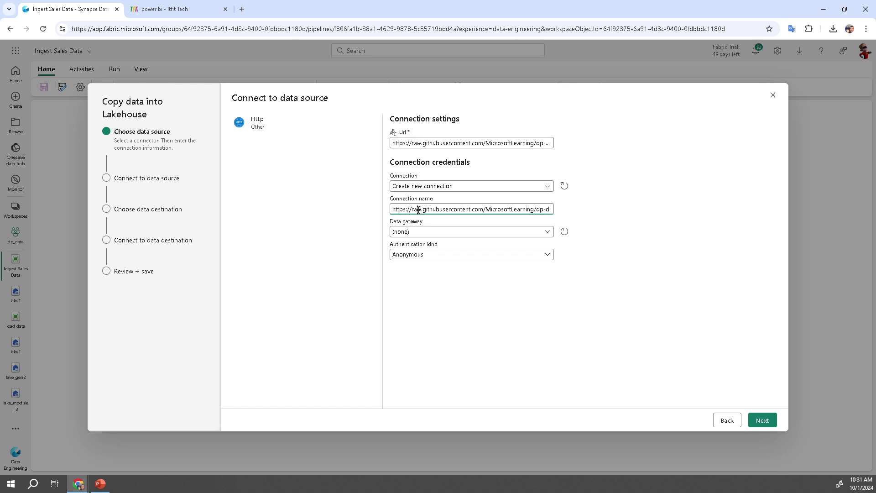
pyautogui.hotkey('ctrl', 'a')
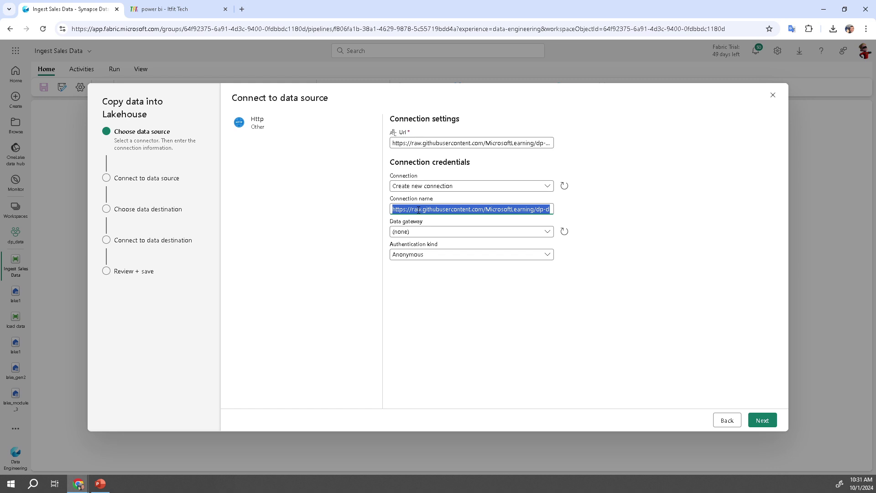
pyautogui.write('sales')
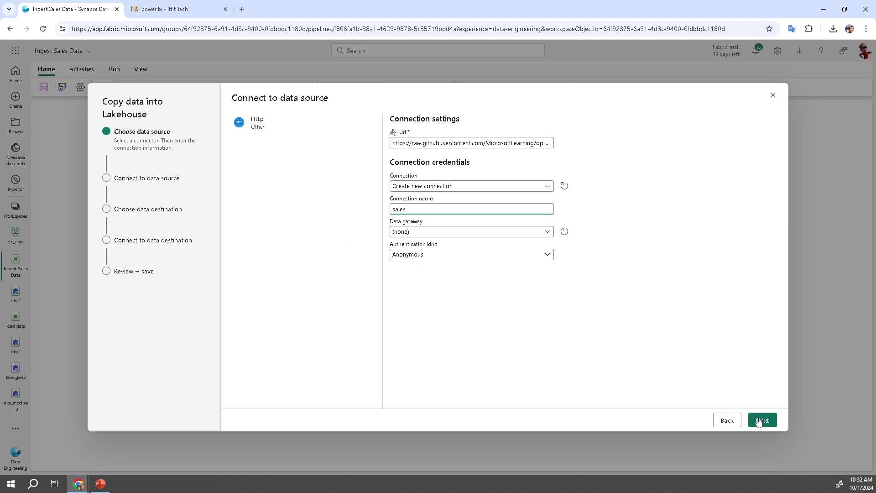
pyautogui.click(759, 420)
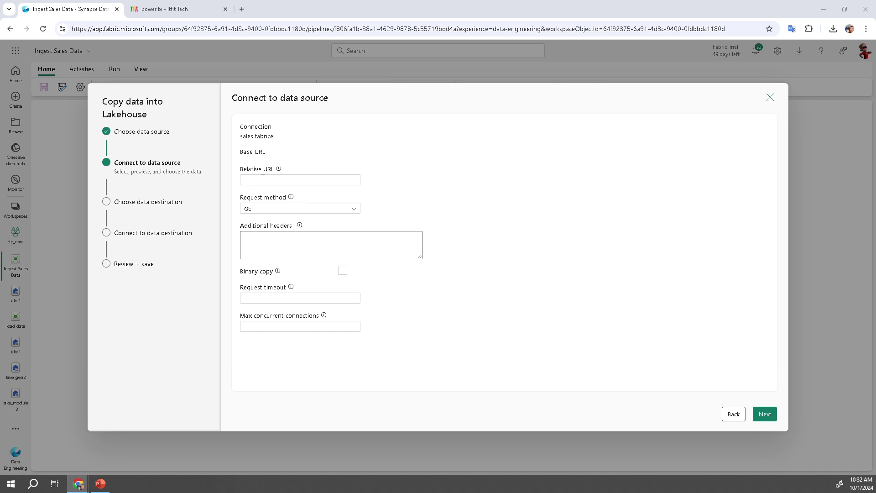
# Check the request method choices, keep GET, and continue to the file format settings.
pyautogui.click(264, 209)
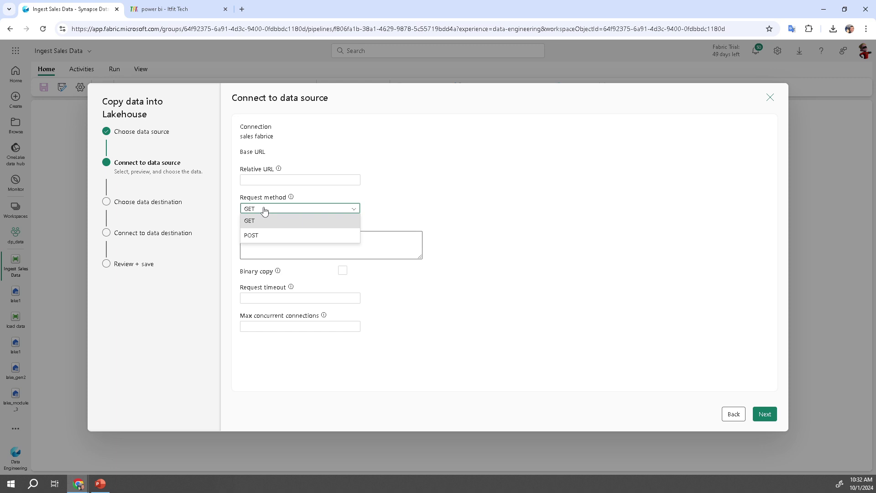
pyautogui.click(264, 210)
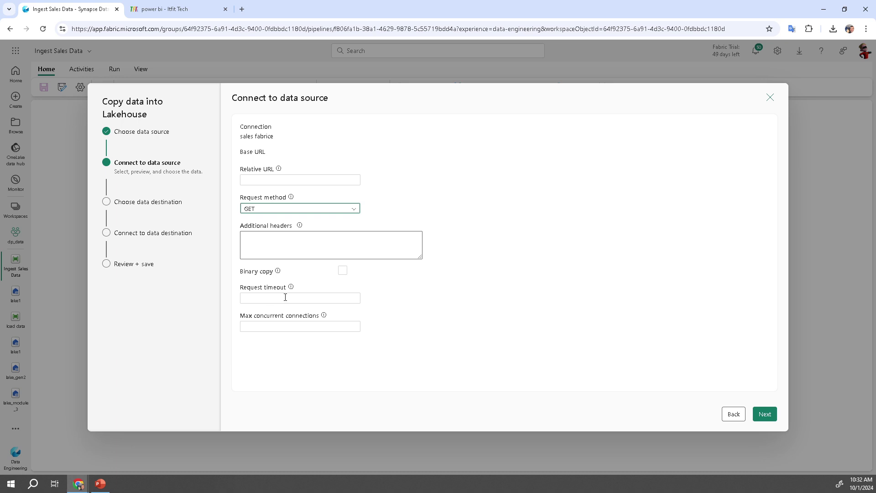
pyautogui.click(764, 414)
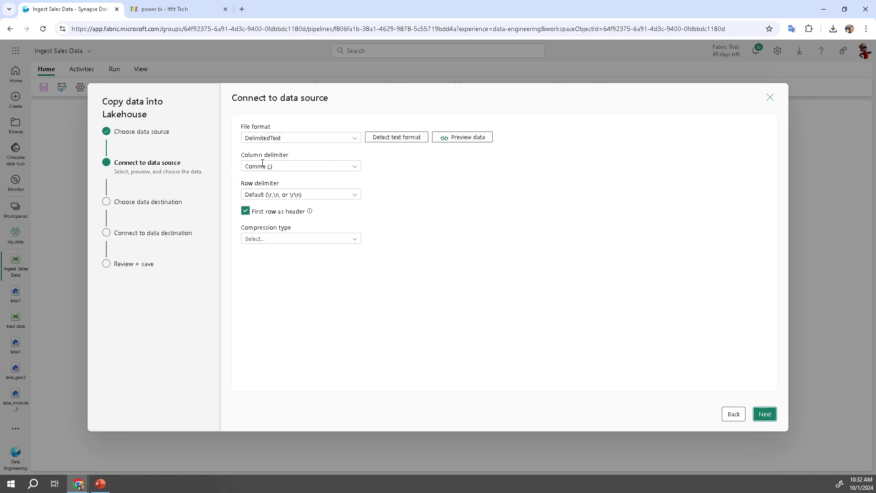
# Choose DelimitedText as the source file format.
pyautogui.click(356, 140)
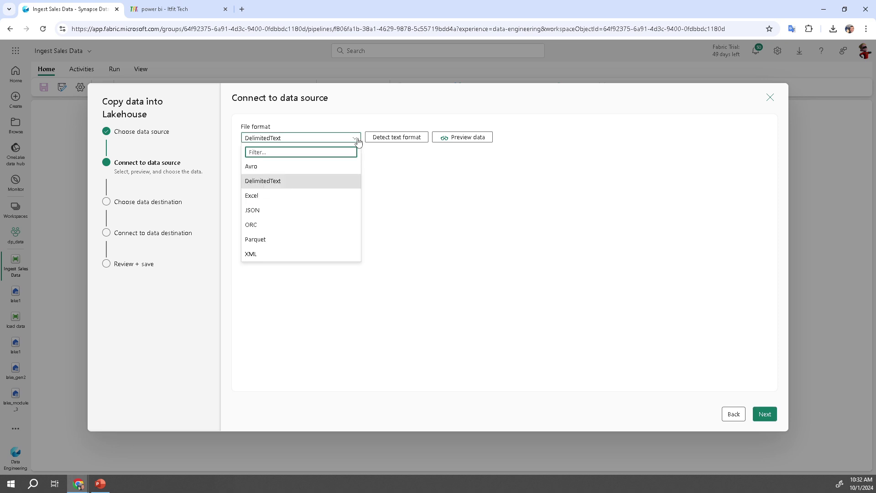
pyautogui.click(261, 184)
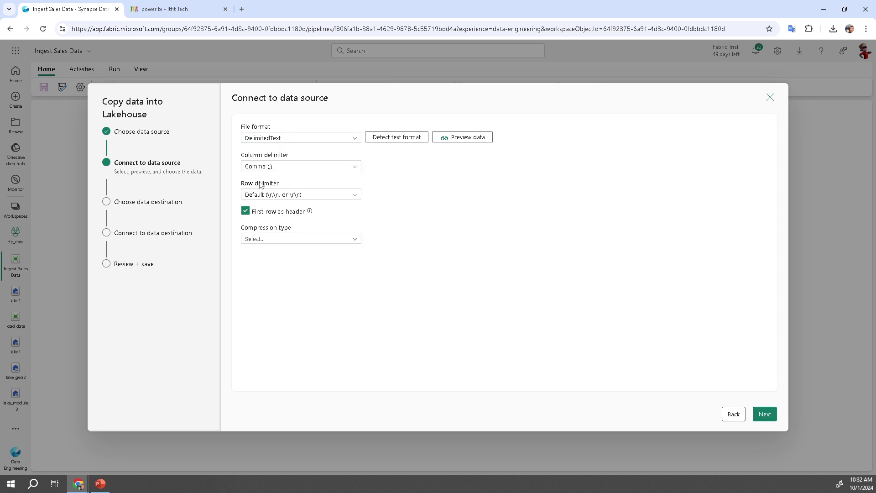
pyautogui.click(357, 139)
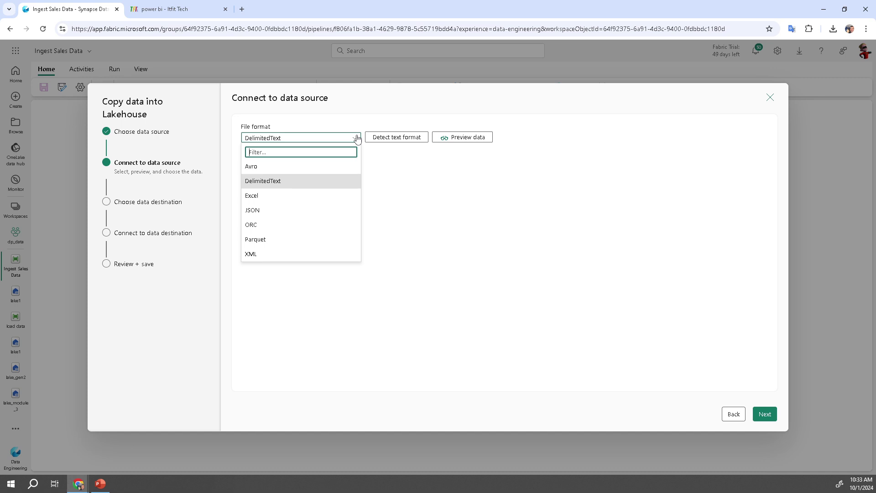
pyautogui.click(357, 139)
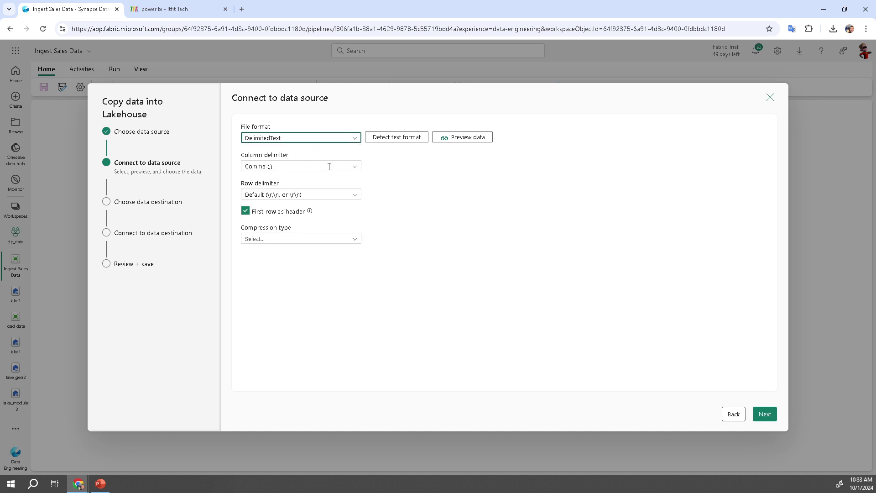
# Keep the comma column delimiter, set the source row delimiter to Line feed (\n), leave compression unset, and continue to the destination.
pyautogui.click(355, 167)
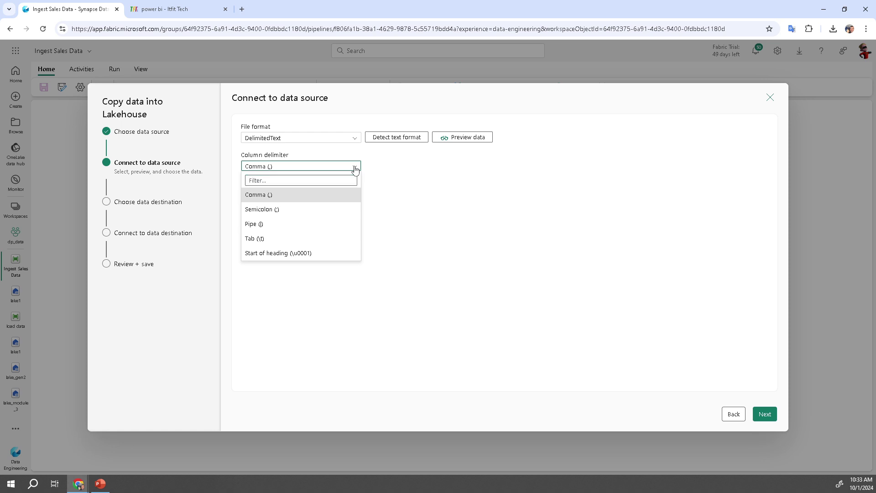
pyautogui.click(356, 169)
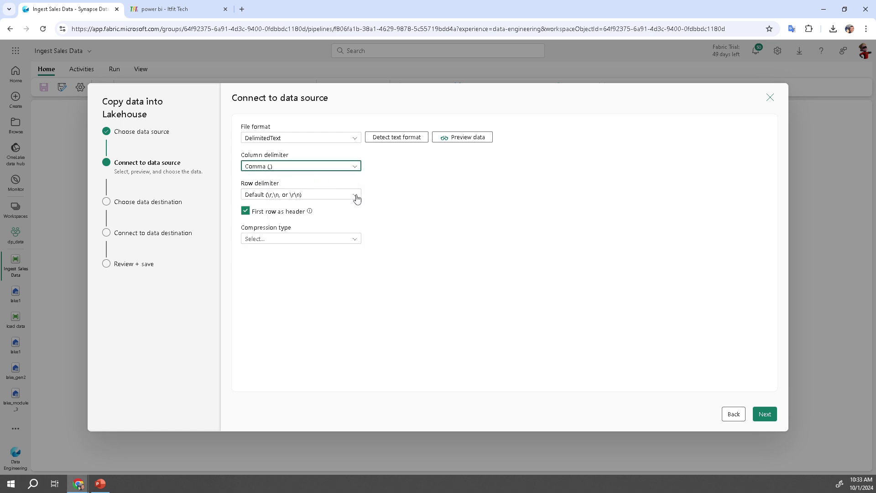
pyautogui.click(356, 196)
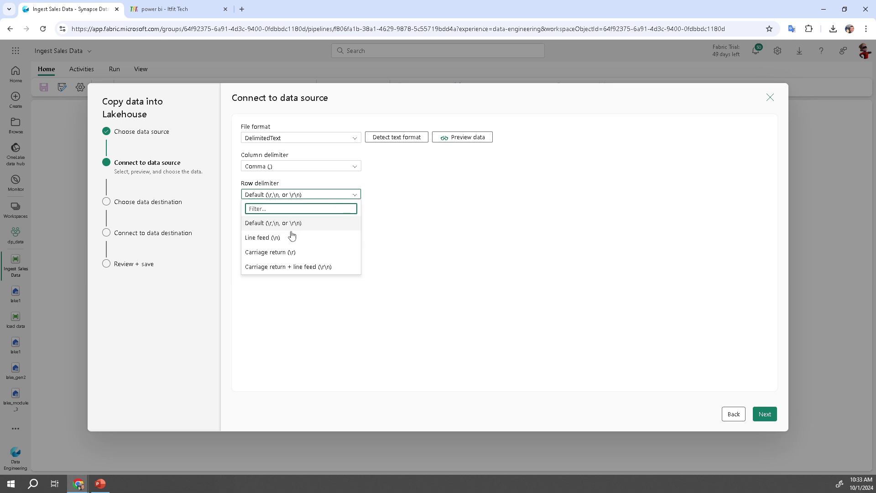
pyautogui.click(280, 240)
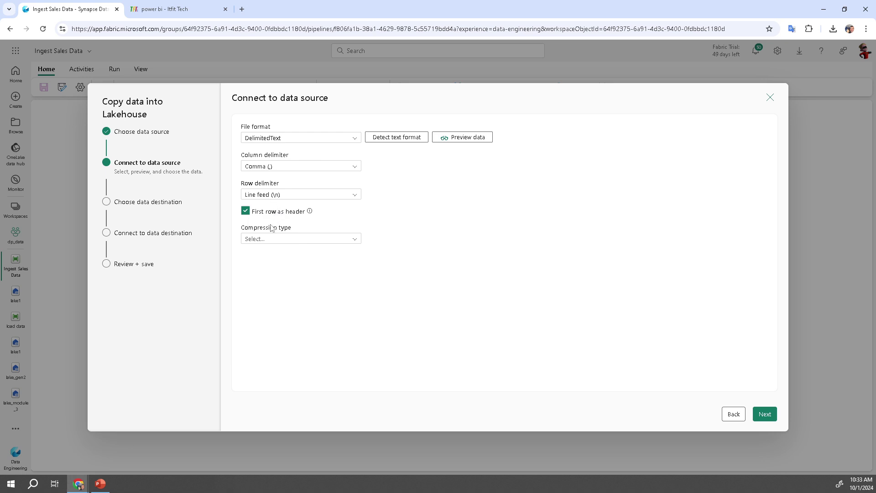
pyautogui.click(280, 241)
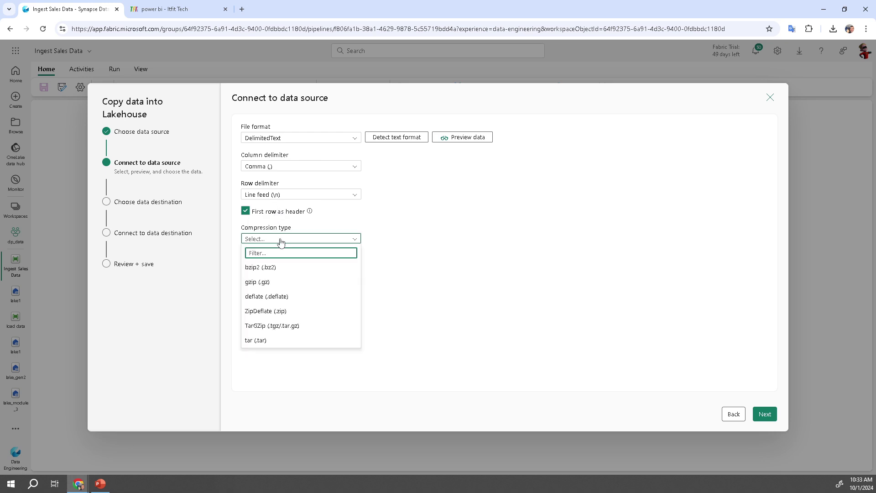
pyautogui.click(280, 241)
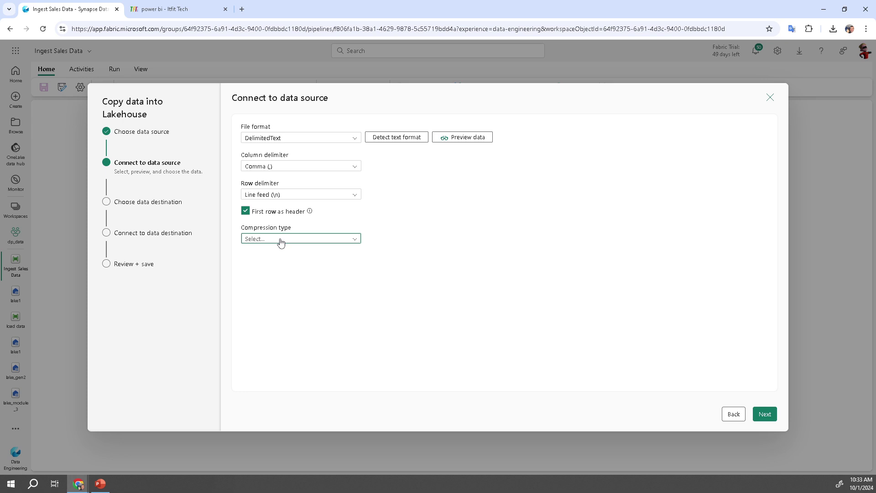
pyautogui.click(768, 415)
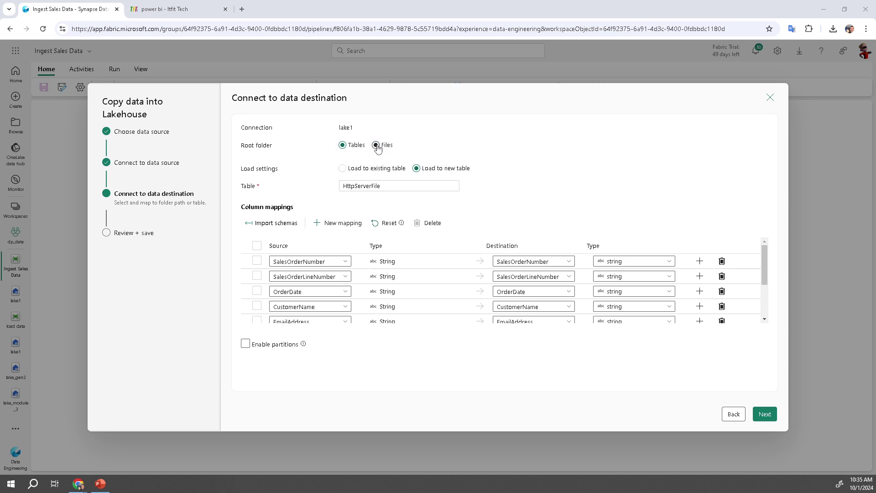
# Set the destination root folder to Files and browse into the new_data folder.
pyautogui.click(377, 146)
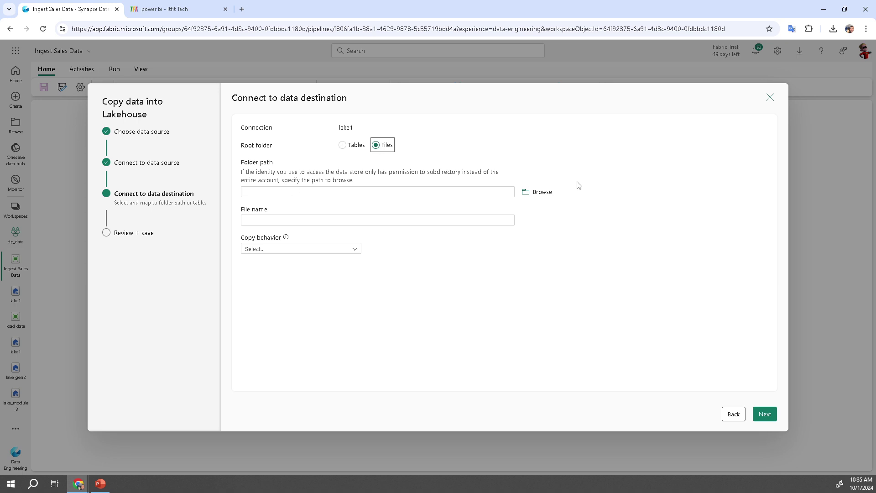
pyautogui.click(540, 193)
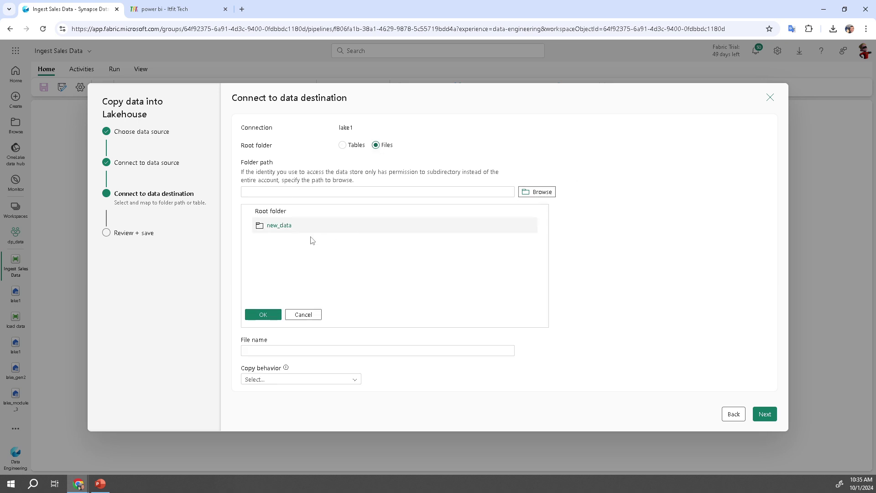
pyautogui.click(278, 227)
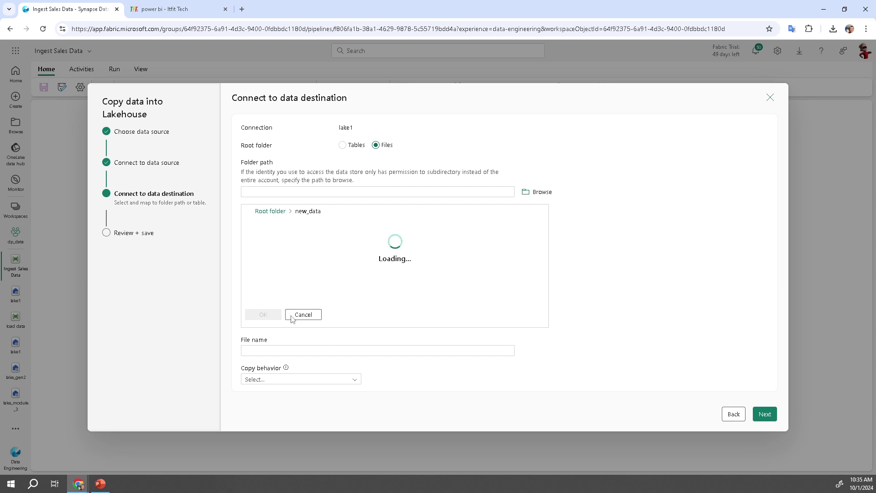
# Name the destination file sales.csv.
pyautogui.click(275, 353)
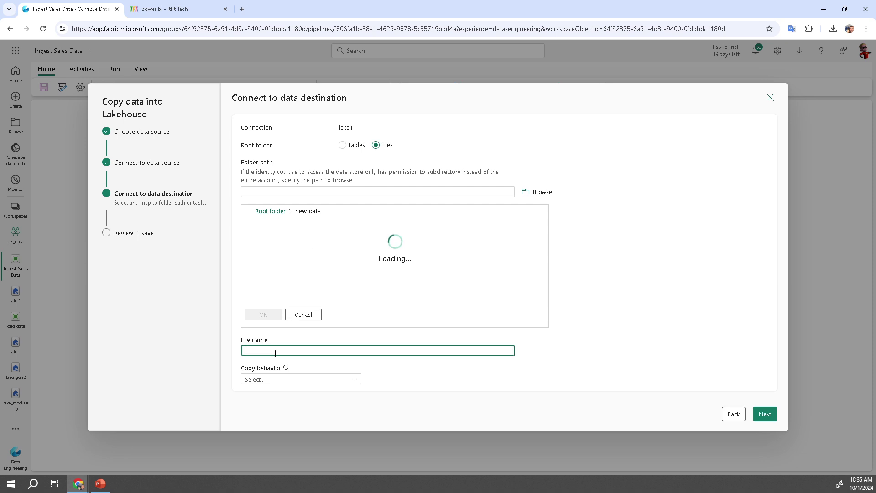
pyautogui.write('sles')
pyautogui.press('BackSpace')
pyautogui.press('BackSpace')
pyautogui.write('ales.csv')
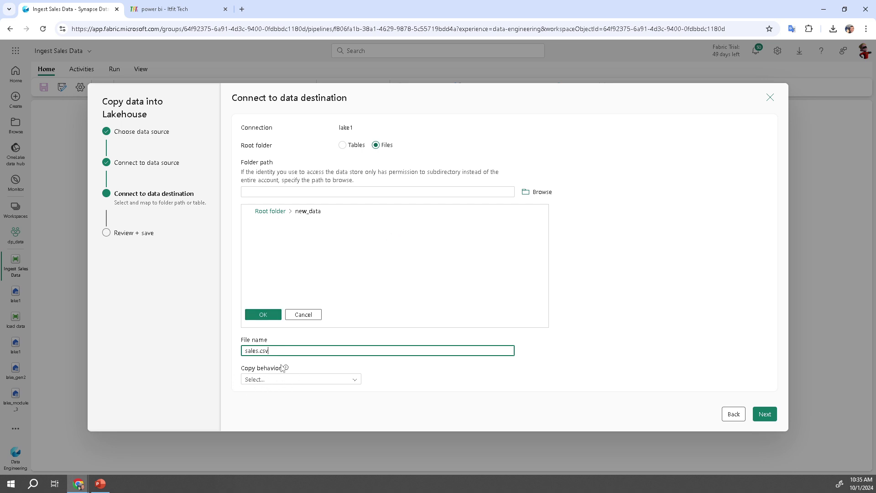
# Check the copy behavior choices, leave the setting empty, and continue to the destination file format settings.
pyautogui.click(282, 380)
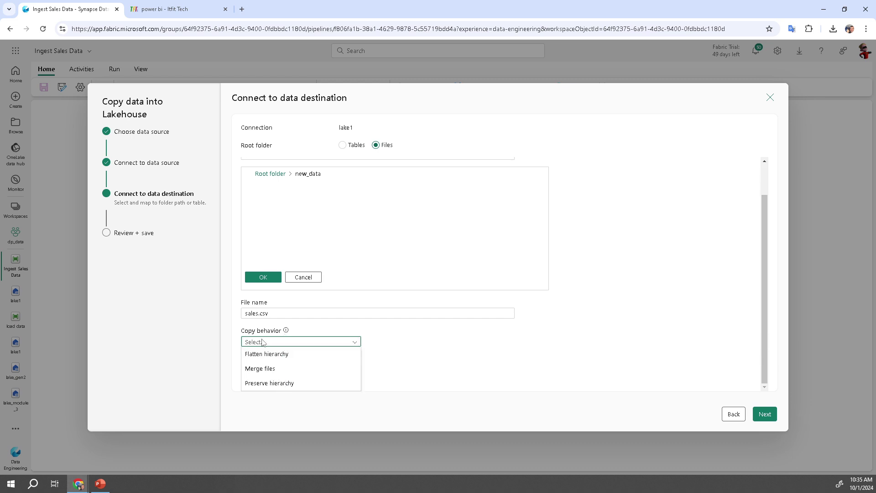
pyautogui.click(263, 342)
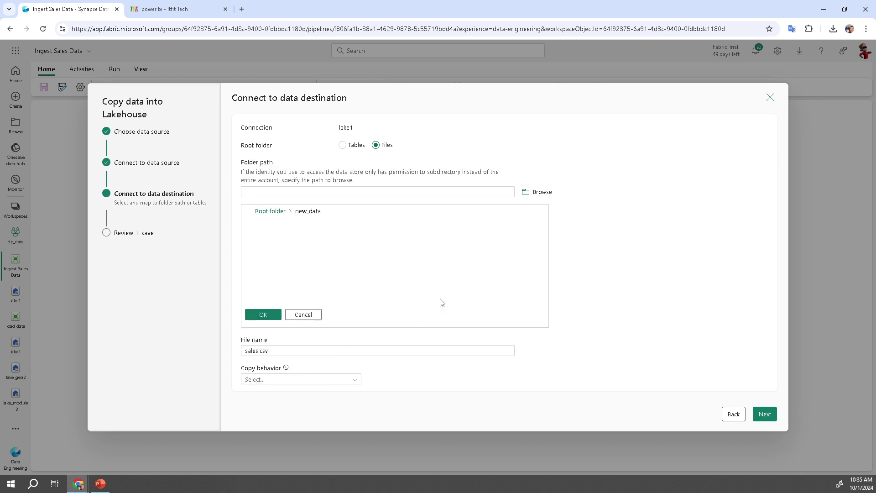
pyautogui.click(323, 380)
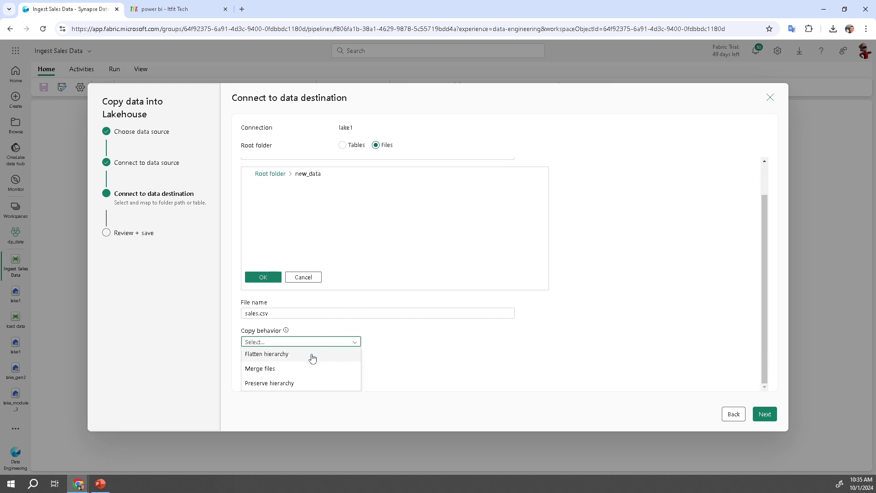
pyautogui.click(420, 349)
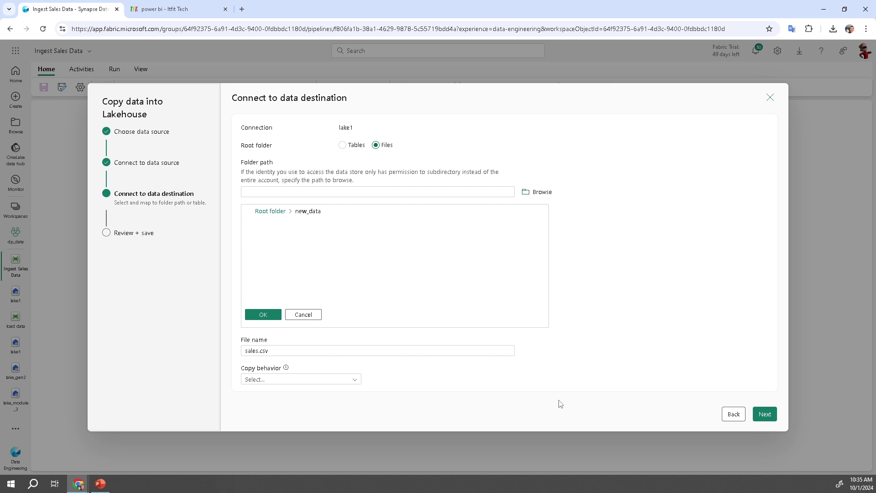
pyautogui.click(764, 413)
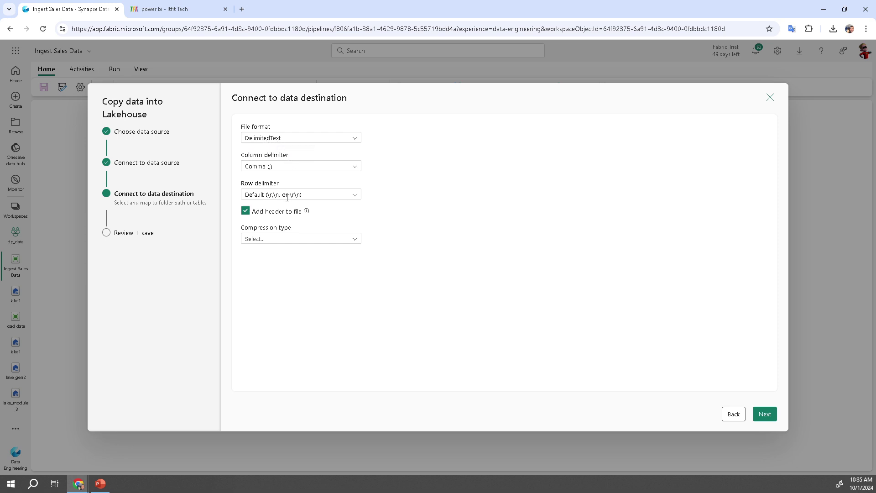
# Set the destination row delimiter to Line feed (\n) and continue to the copy summary.
pyautogui.click(360, 199)
pyautogui.click(263, 238)
pyautogui.click(765, 415)
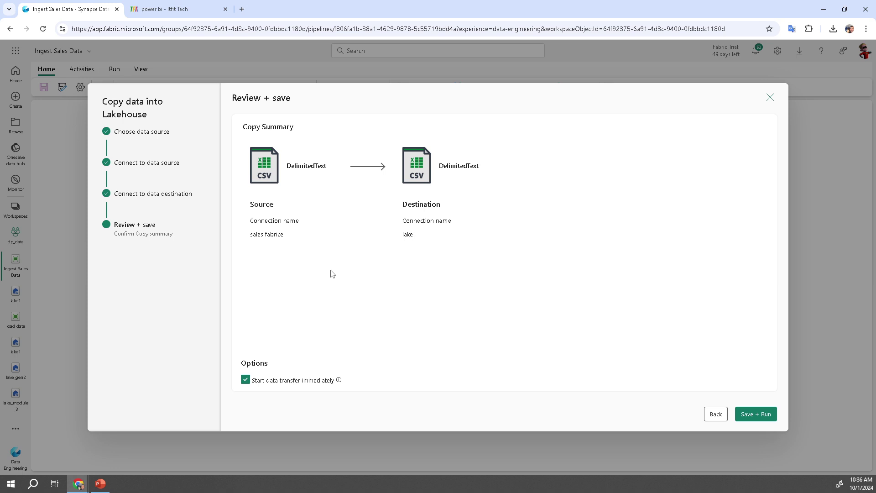
# Save and run the copy pipeline, refreshing its run status until it finishes.
pyautogui.click(761, 416)
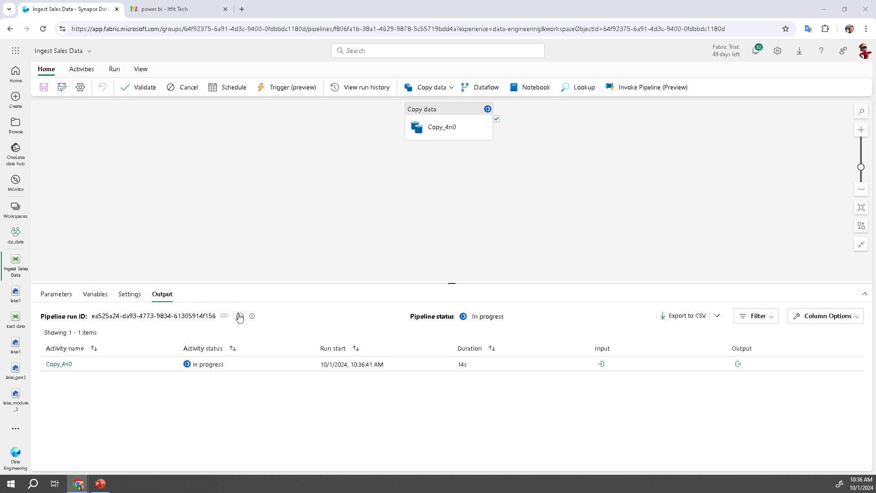
pyautogui.click(240, 316)
pyautogui.click(240, 316)
pyautogui.click(240, 316)
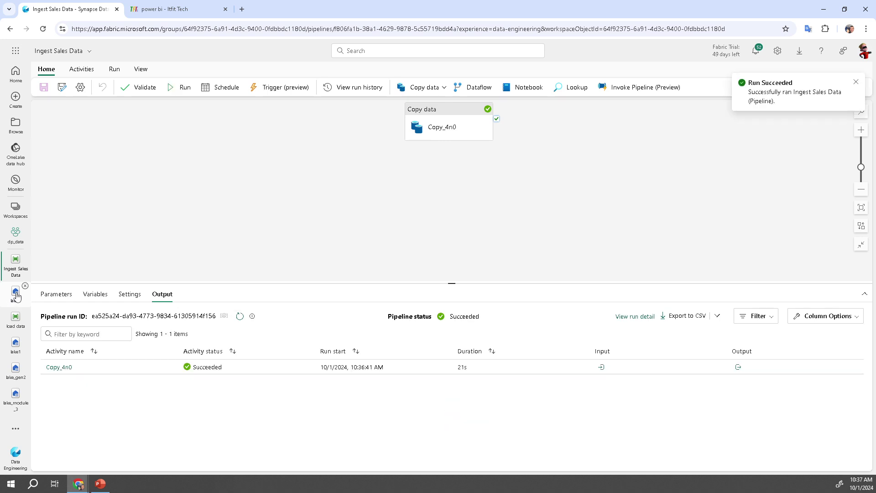
# Open the lake1 lakehouse and refresh its new_data folder to look for the copied file.
pyautogui.click(16, 296)
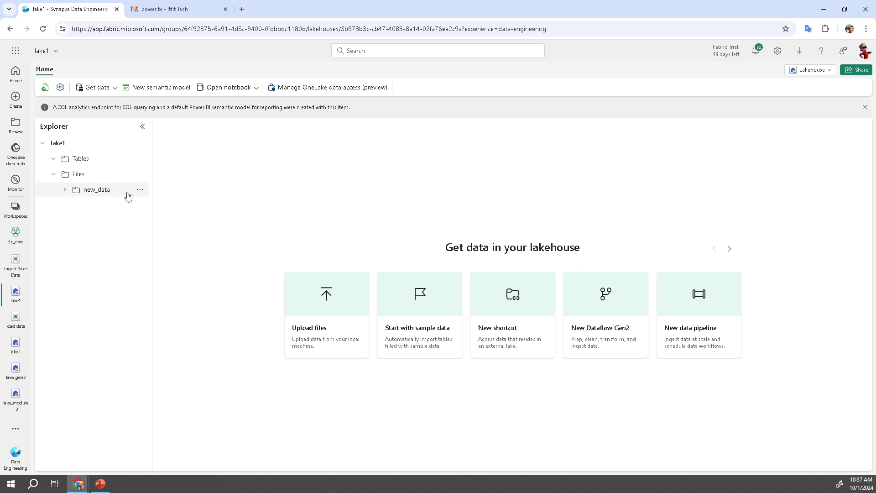
pyautogui.click(140, 190)
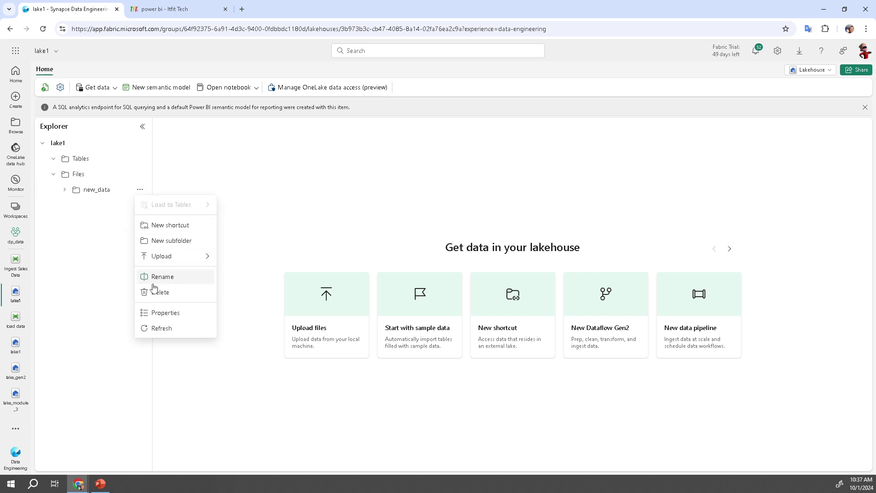
pyautogui.click(161, 328)
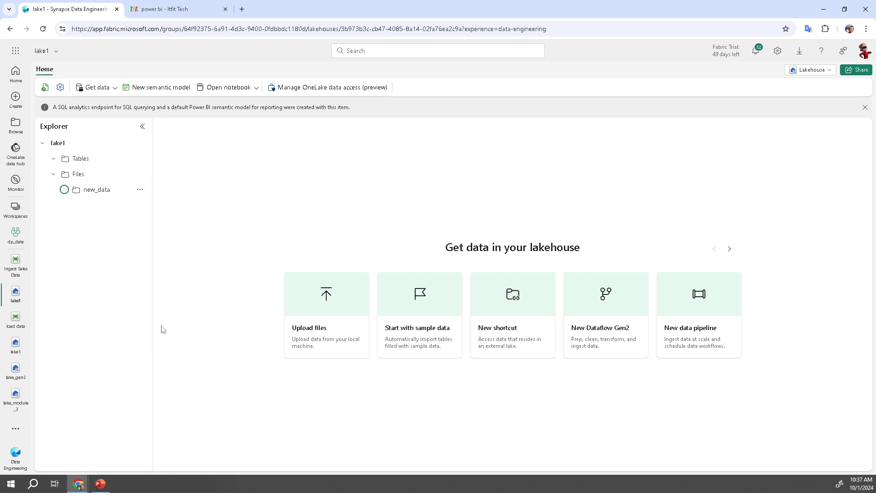
pyautogui.click(85, 191)
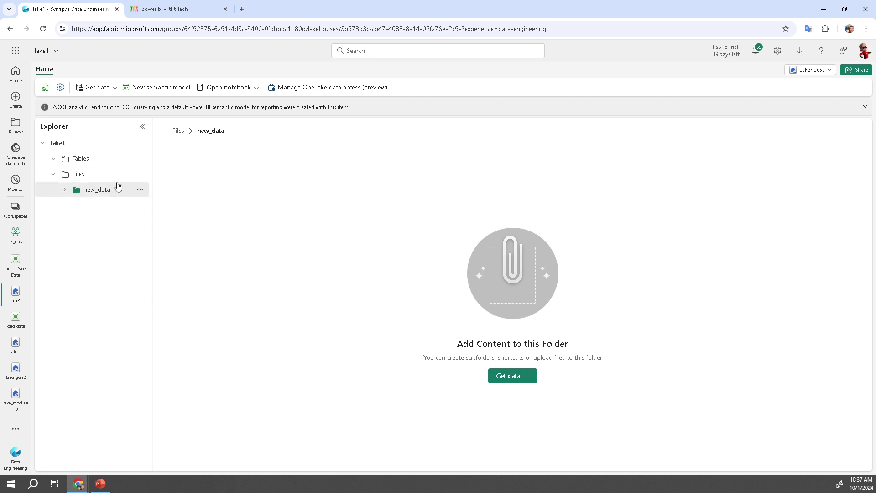
pyautogui.click(140, 189)
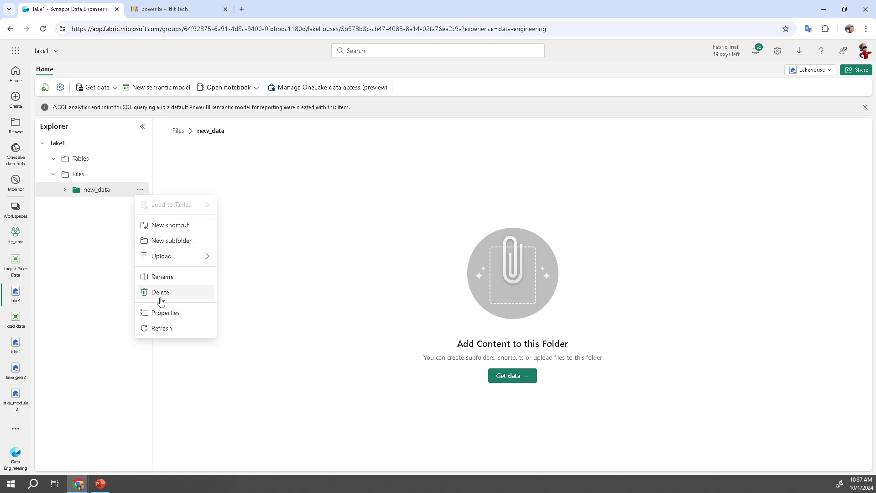
pyautogui.click(162, 328)
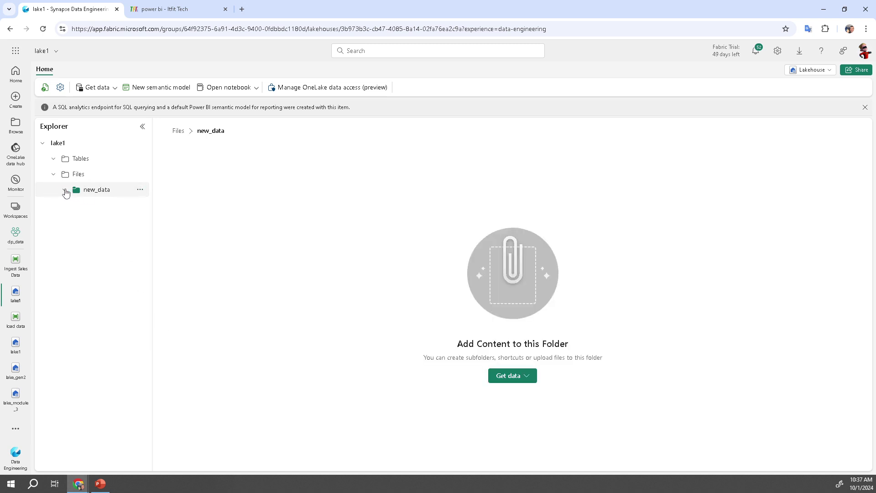
# Refresh the lakehouse's Files folder and check the contents of both Files and new_data for sales.csv.
pyautogui.click(93, 176)
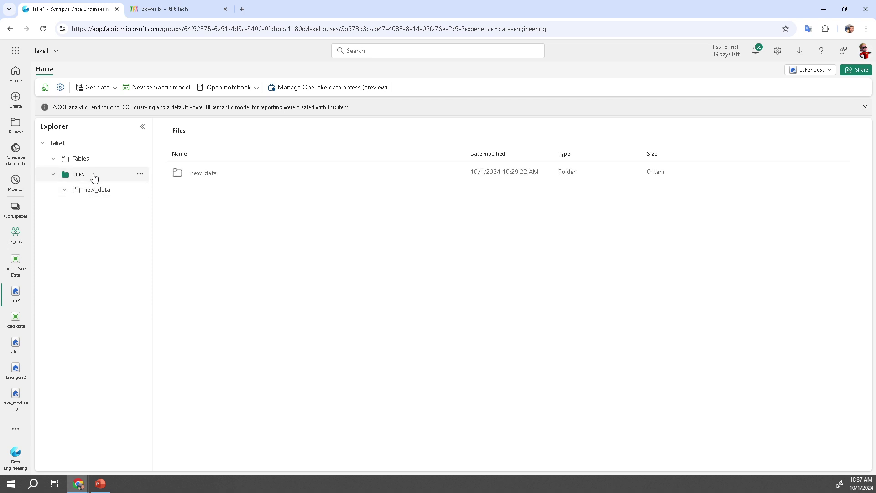
pyautogui.click(141, 174)
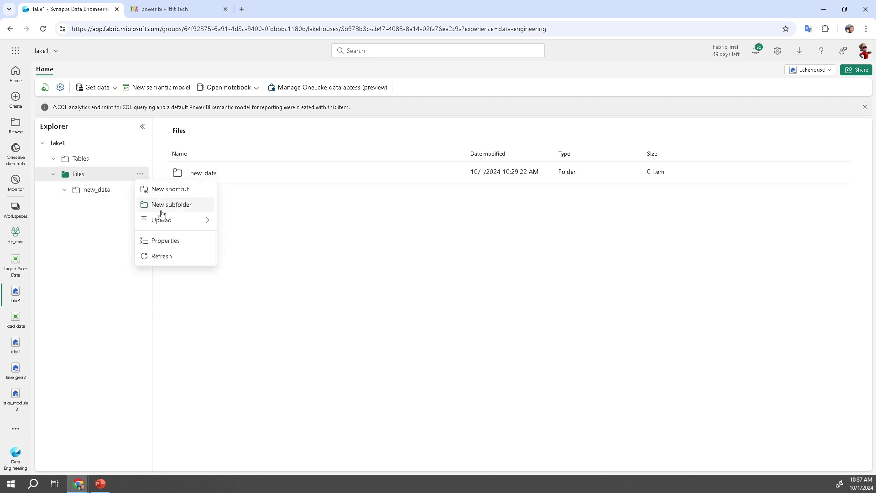
pyautogui.click(162, 256)
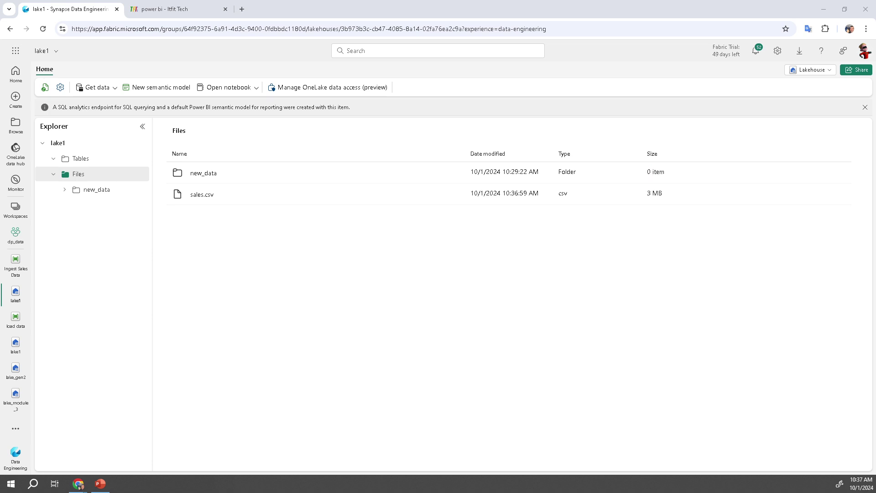
pyautogui.click(89, 190)
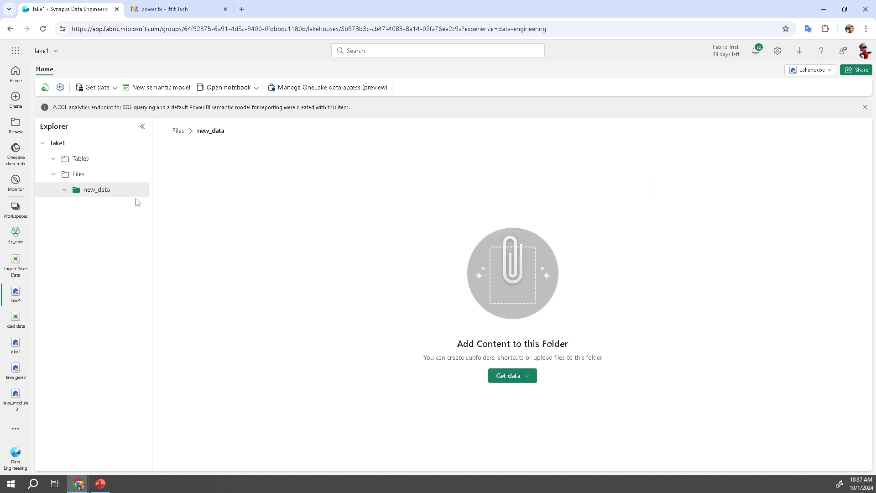
pyautogui.click(77, 174)
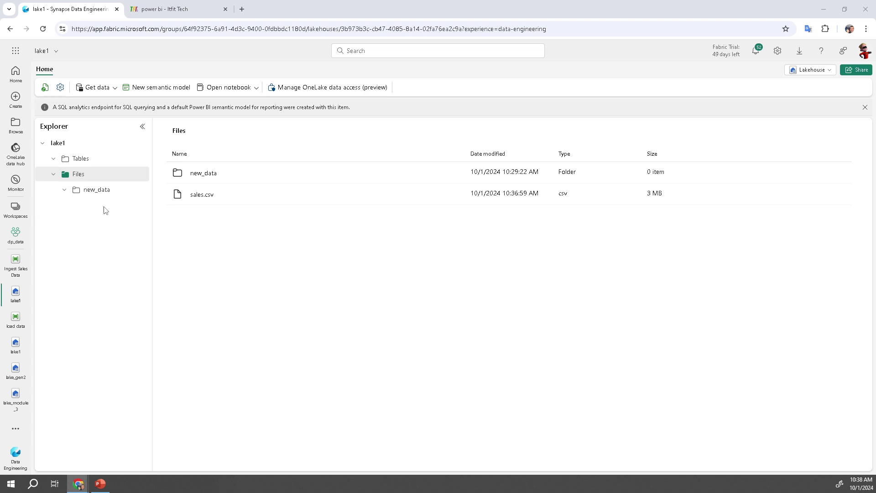
# Create a new notebook from the lakehouse and clear the default comments from its first cell.
pyautogui.click(256, 93)
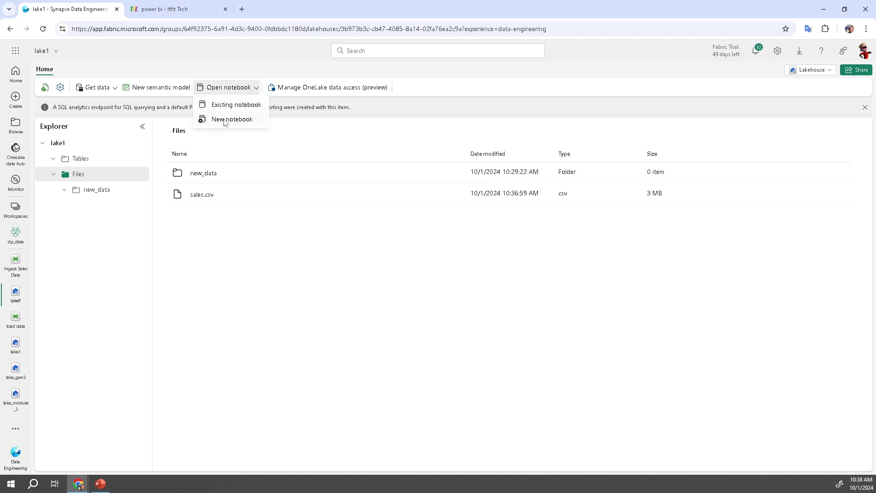
pyautogui.click(225, 119)
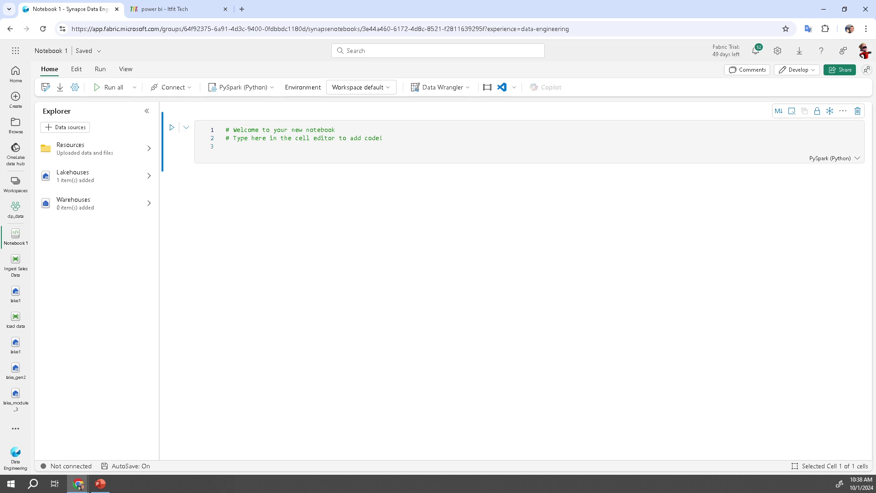
pyautogui.click(257, 147)
pyautogui.hotkey('ctrl', 'a')
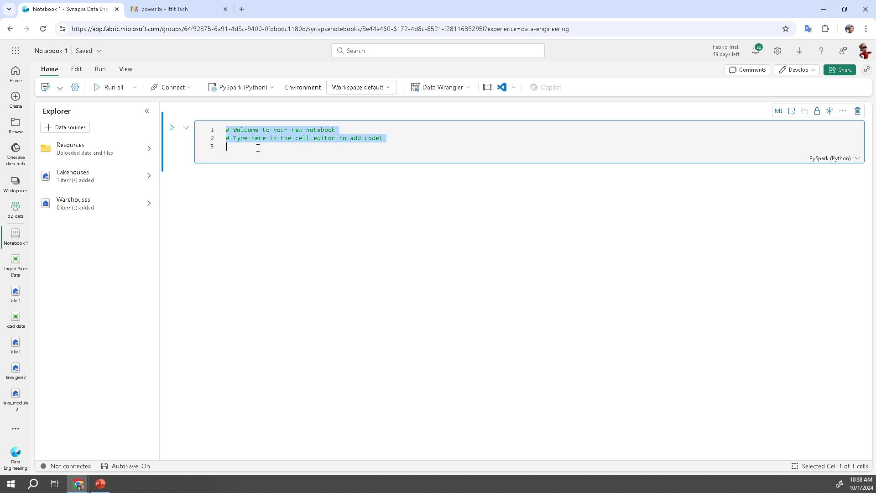
pyautogui.press('Delete')
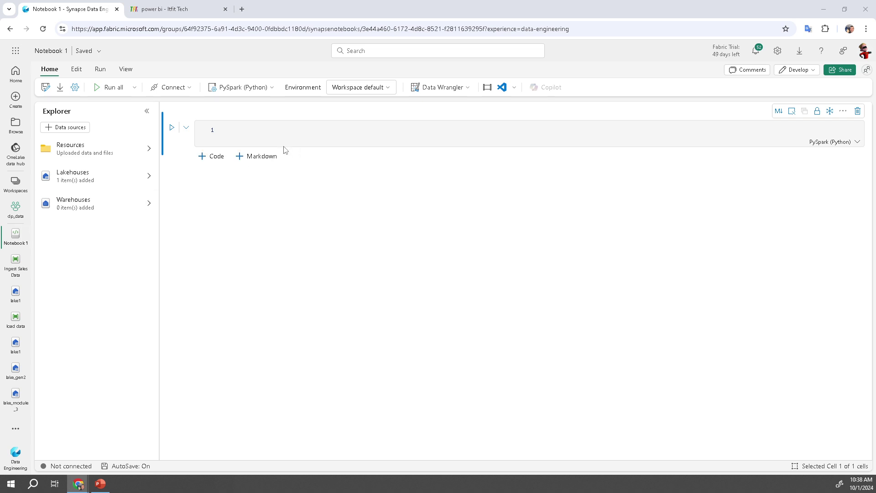
# Set table_name = "sales" in the notebook's first cell and mark it as a parameter cell.
pyautogui.click(254, 130)
pyautogui.write('table_name = "sales"')
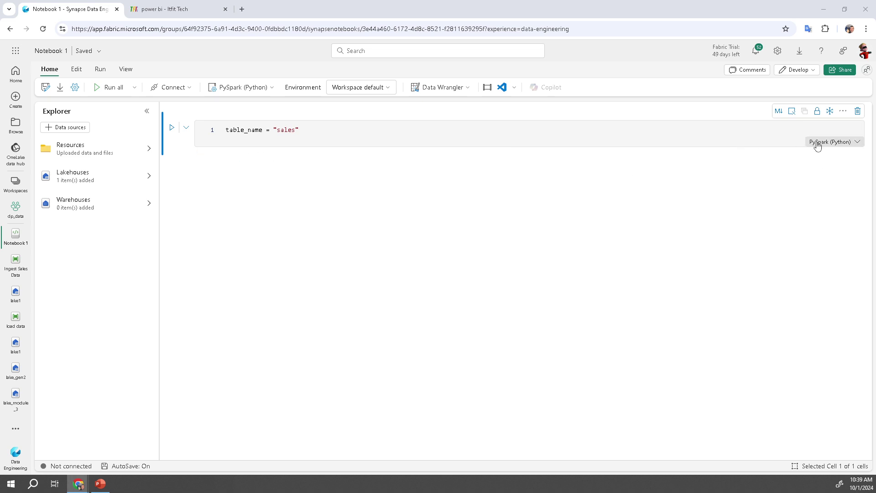
pyautogui.click(858, 142)
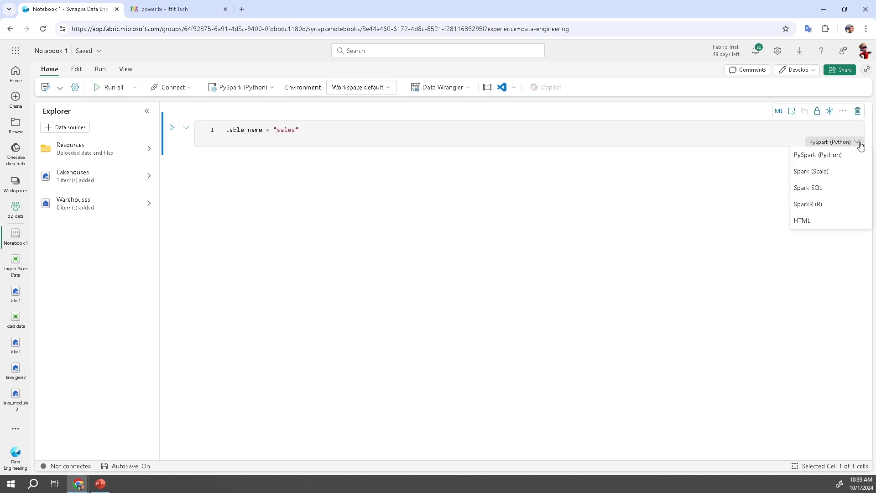
pyautogui.click(860, 145)
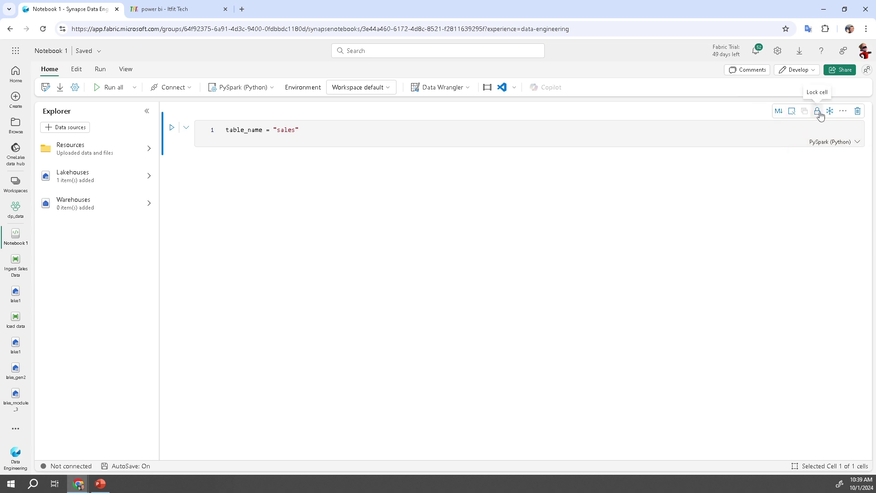
pyautogui.click(843, 113)
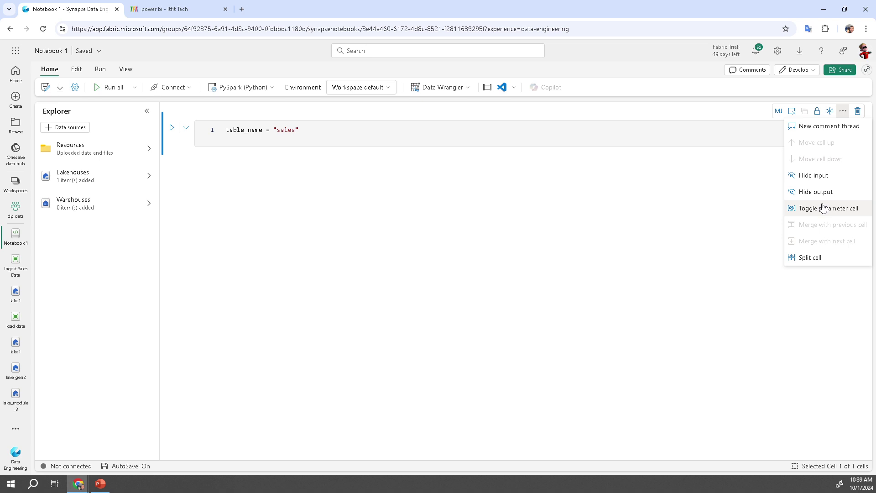
pyautogui.click(823, 208)
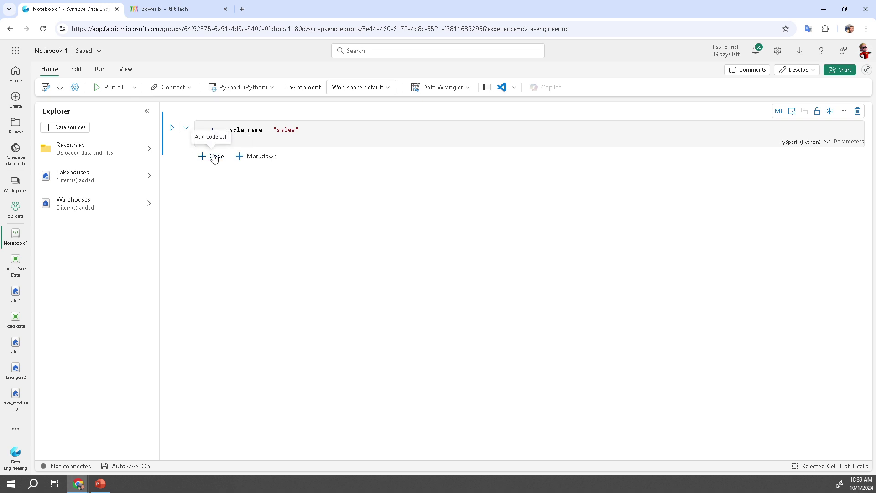
# Add a code cell that loads Files/new_data/*.csv, adds Year, Month, FirstName and LastName, reorders the columns and appends to the table_name Delta table.
pyautogui.click(213, 156)
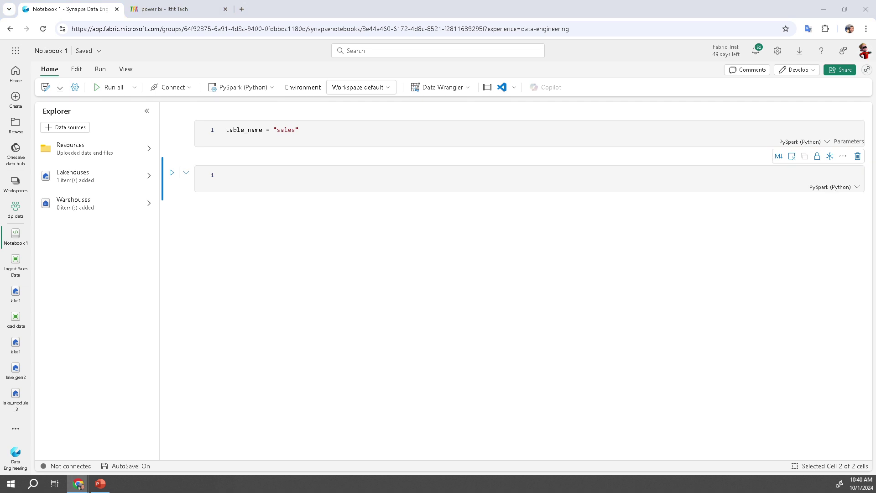
pyautogui.click(235, 174)
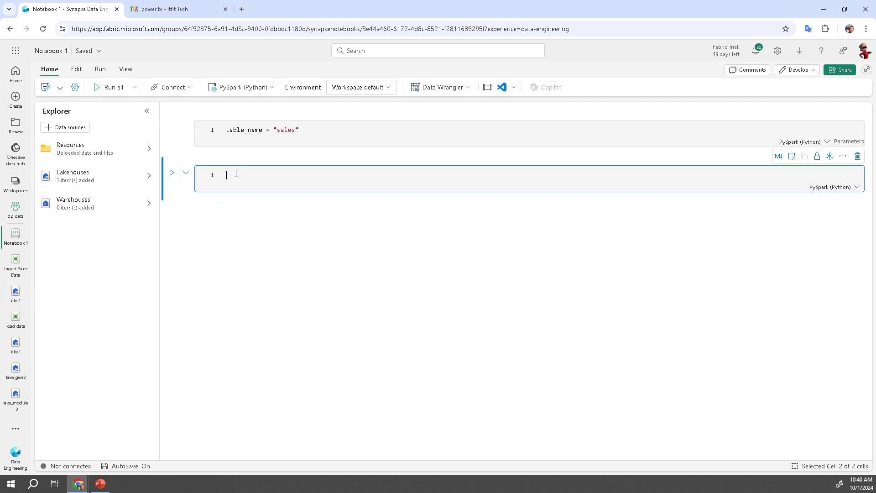
pyautogui.write('from pyspark.sql.functions import *  # Read the new sales data df = spark.read.format("csv").option("header","true").load("Files/new_data/*.csv")  ## Add month and year columns df = df.withColumn("Year", year(col("OrderDate"))).withColumn("Month", month(col("OrderDate")))  # Derive FirstName and LastName columns df = df.withColumn("FirstName", split(col("CustomerName"), " ").getItem(0)).withColumn("LastName", split(col("CustomerName"), " ").getItem(1))  # Filter and reorder columns df = df["SalesOrderNumber", "SalesOrderLineNumber", "OrderDate", "Year", "Month", "FirstName", "LastName", "EmailAddress", "Item", "Quantity", "UnitPrice", "TaxAmount"]  # Load the data into a table df.write.format("delta").mode("append").saveAsTable(table_name)')
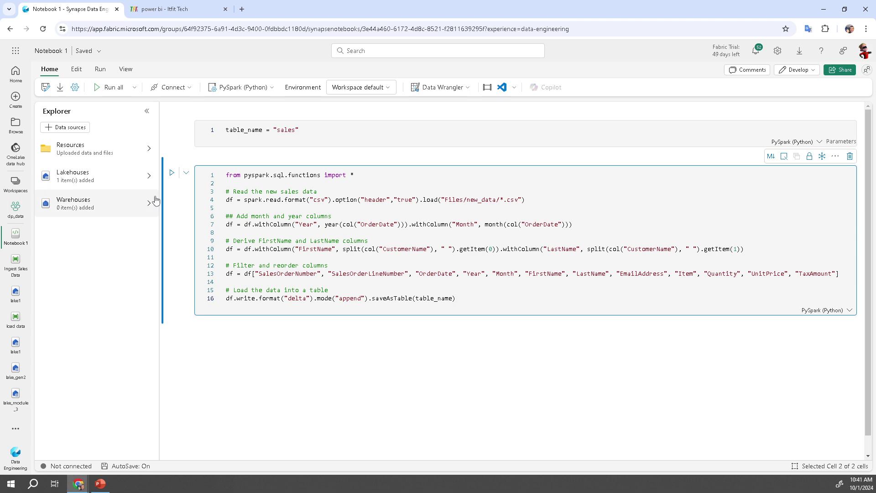
# Run all the notebook cells and review the output of the sales-loading cell.
pyautogui.click(114, 87)
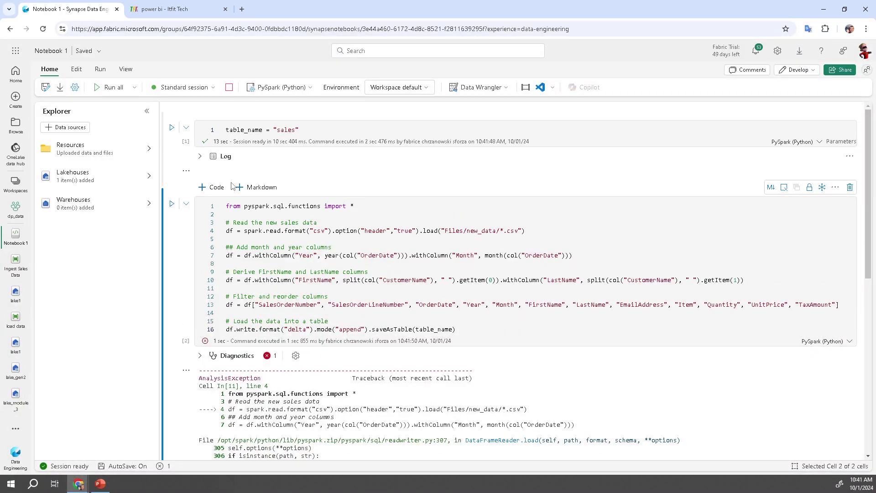
pyautogui.scroll(-1, 325, 322)
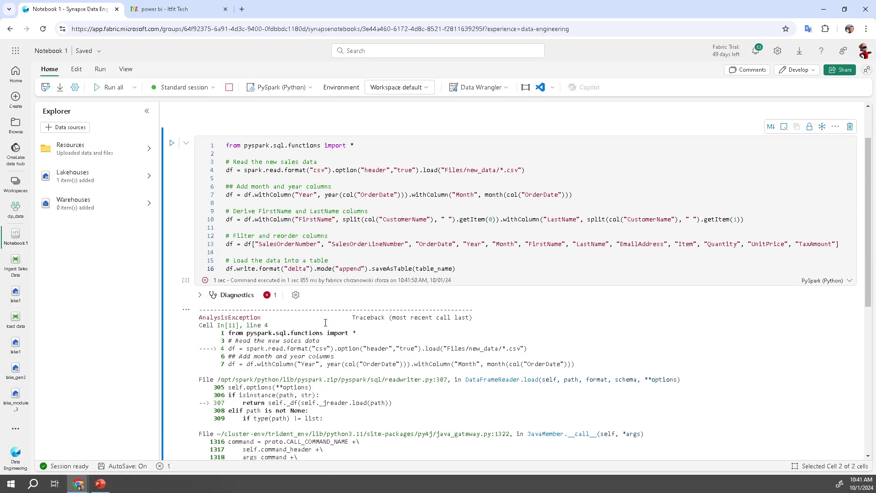
pyautogui.scroll(-2, 325, 322)
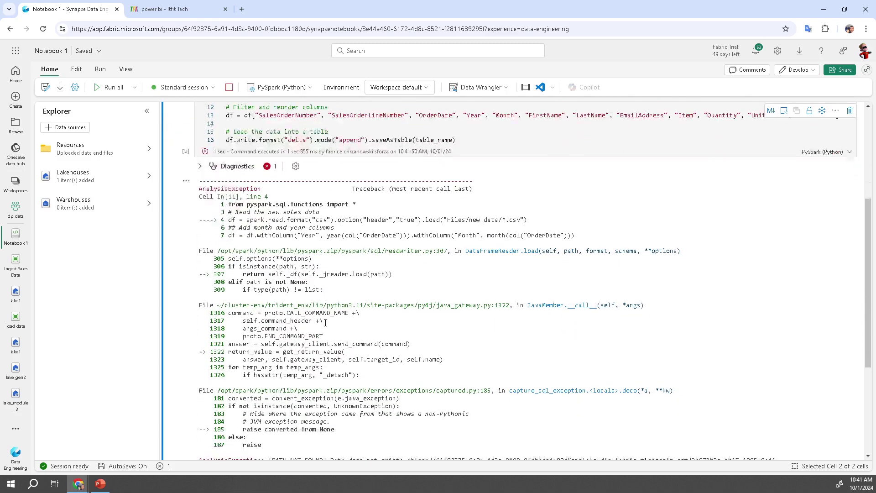
pyautogui.scroll(-2, 325, 322)
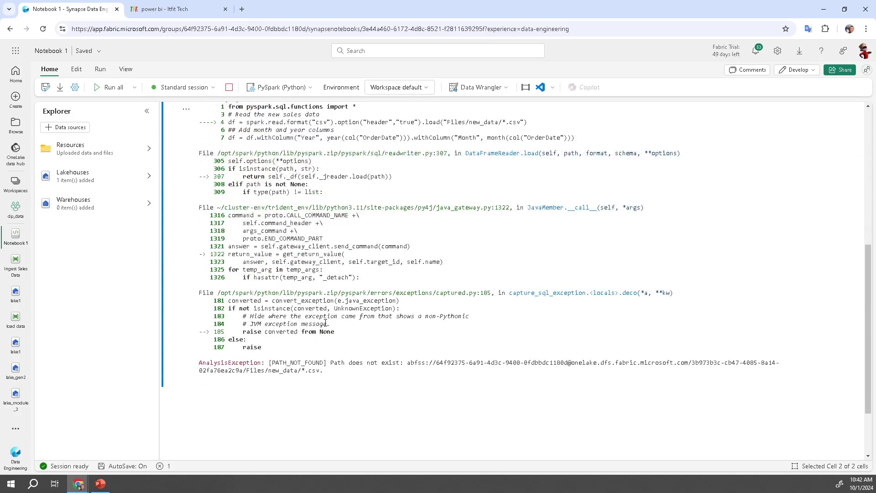
pyautogui.scroll(2, 325, 322)
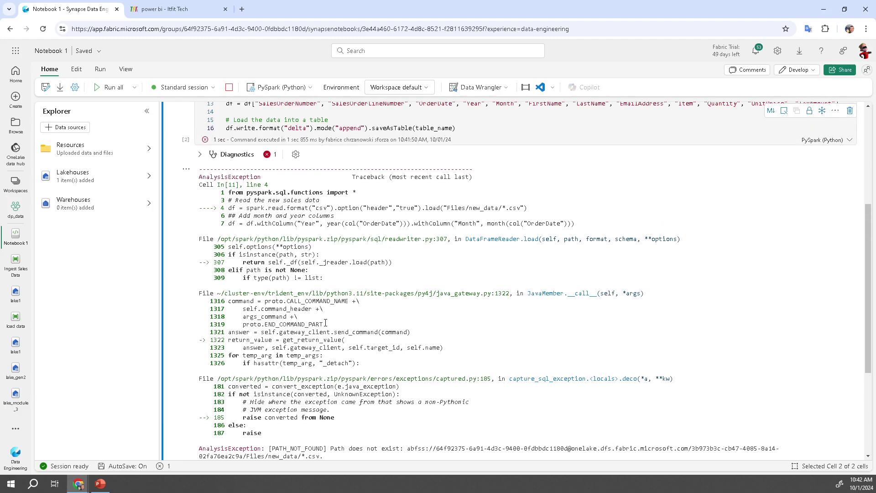
pyautogui.scroll(4, 325, 322)
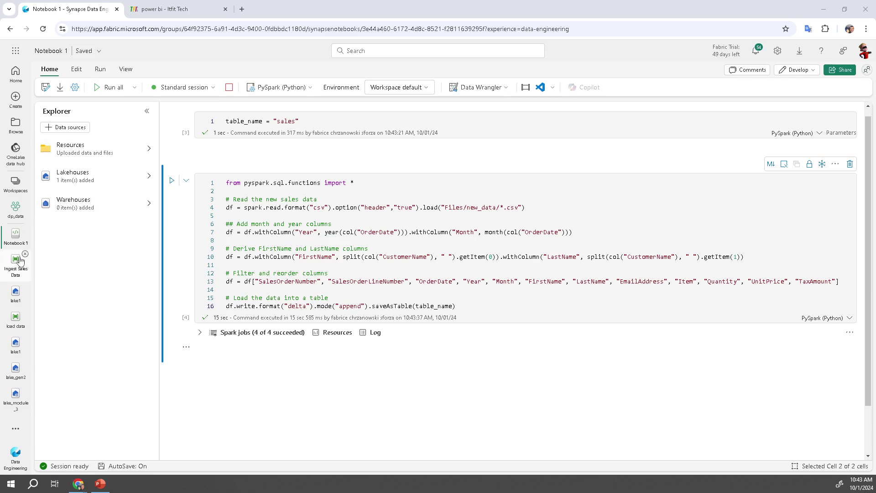
# Open the lake1 lakehouse and refresh its Tables folder.
pyautogui.click(16, 295)
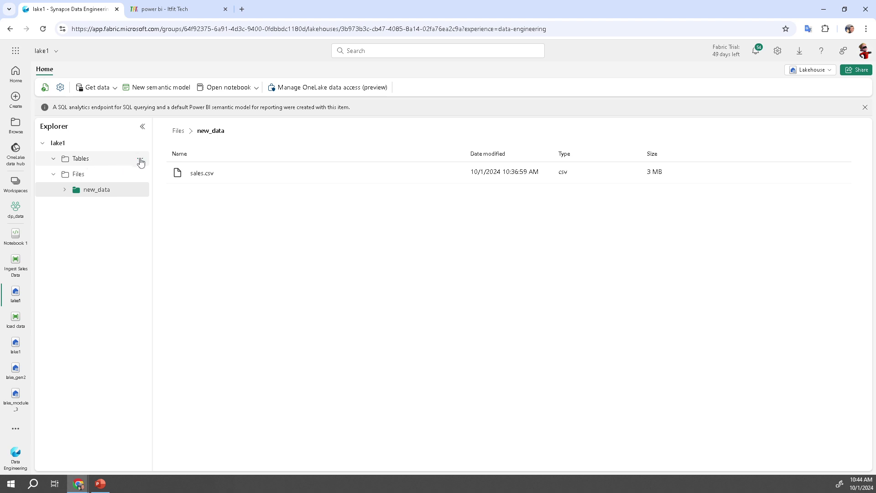
pyautogui.click(140, 159)
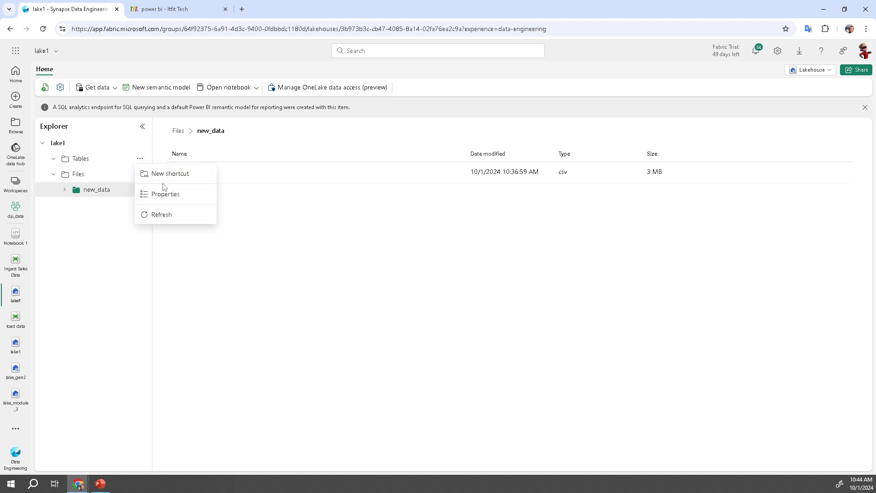
pyautogui.click(162, 215)
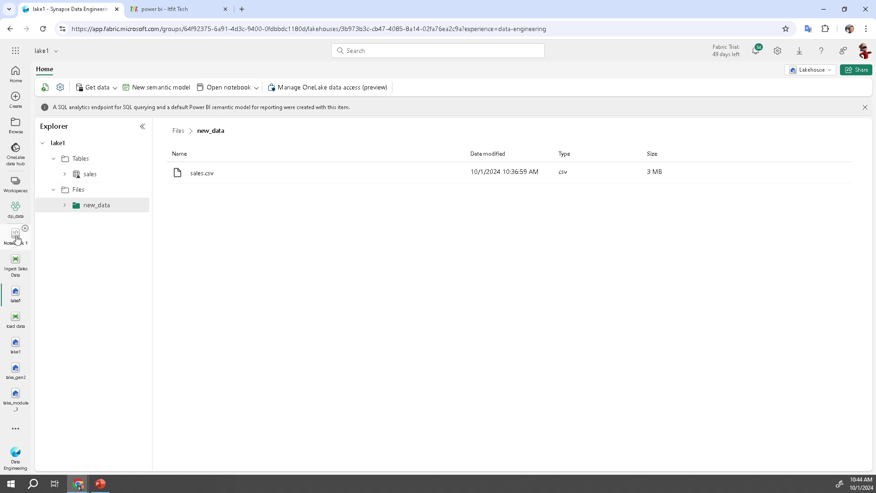
# Return to the notebook and rename it as load sales.
pyautogui.click(15, 236)
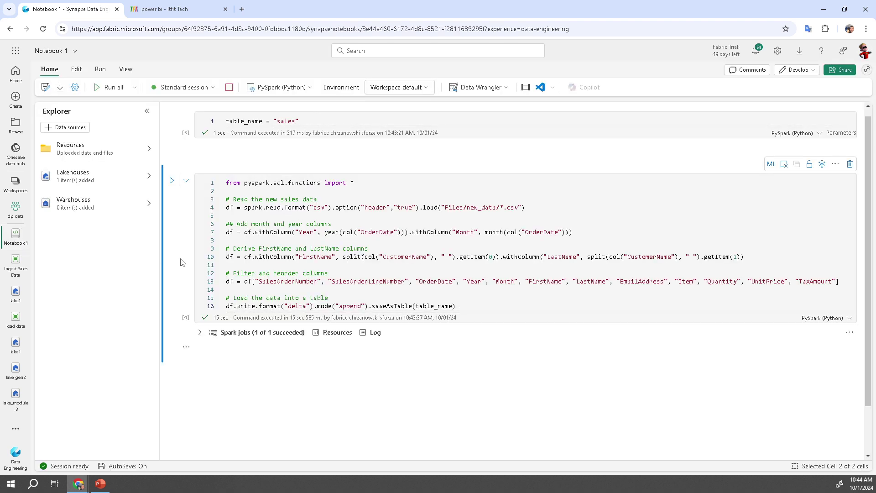
pyautogui.click(51, 51)
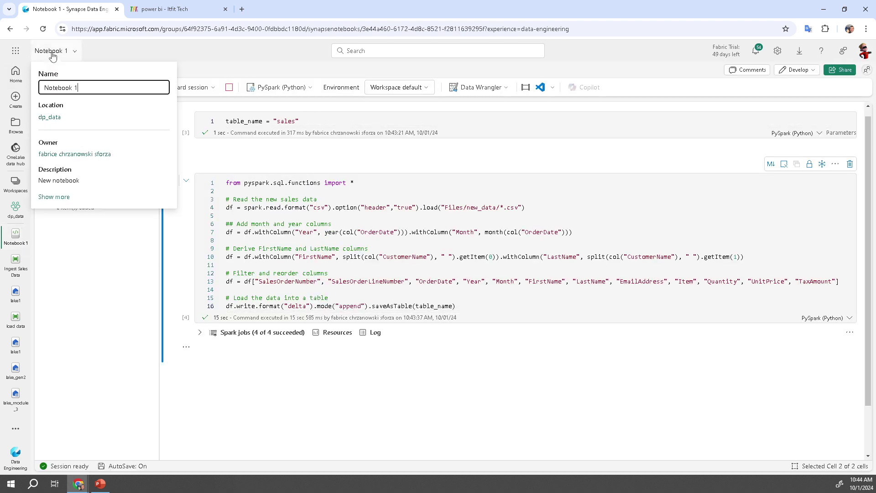
pyautogui.moveTo(92, 87); pyautogui.dragTo(44, 87)
pyautogui.press('Escape')
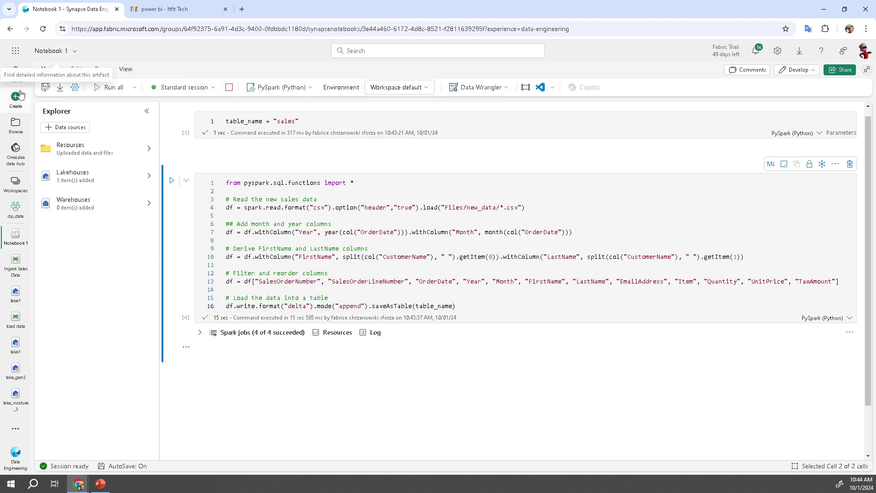
pyautogui.click(52, 51)
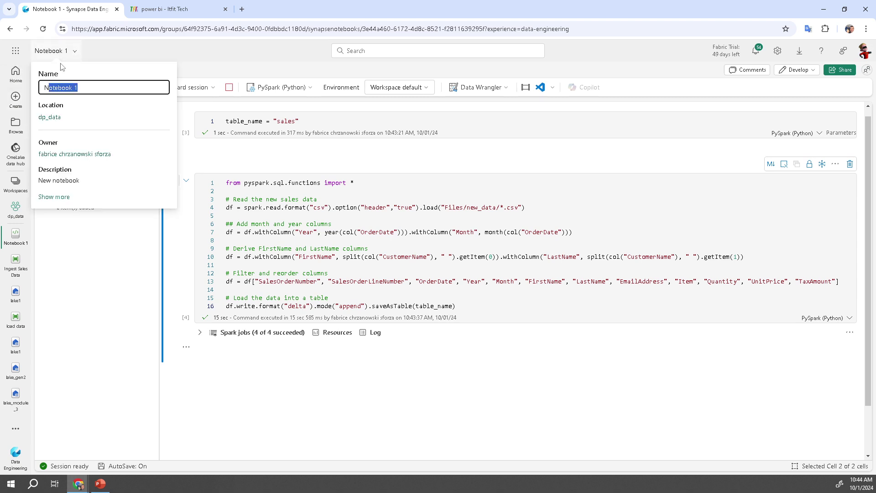
pyautogui.press('BackSpace')
pyautogui.press('BackSpace')
pyautogui.write('load sales')
pyautogui.press('Return')
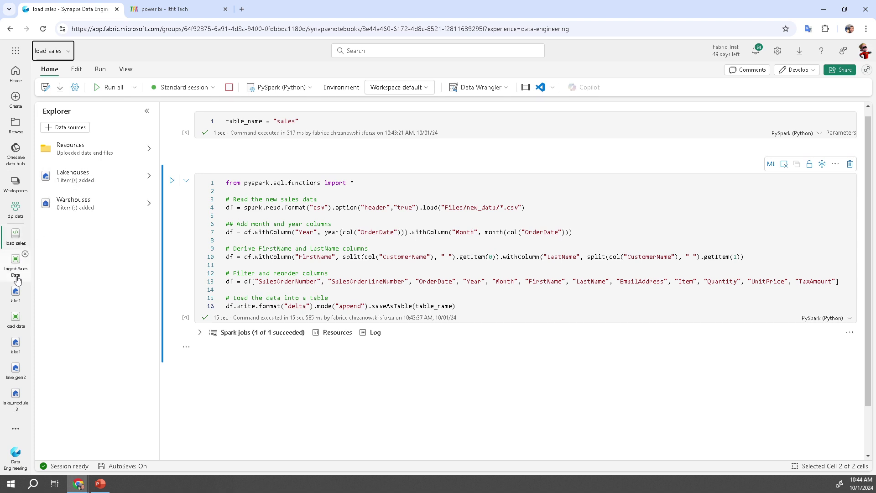
# Preview the rows of the sales table in the lake1 lakehouse.
pyautogui.click(15, 293)
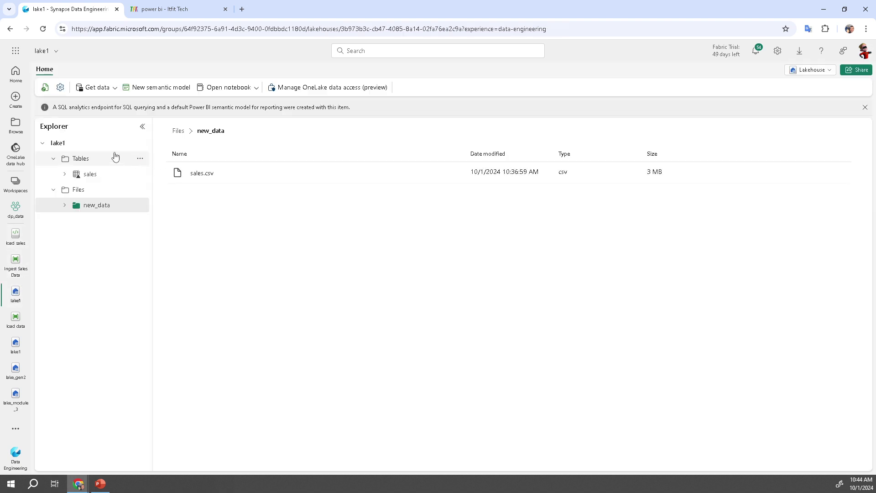
pyautogui.click(94, 174)
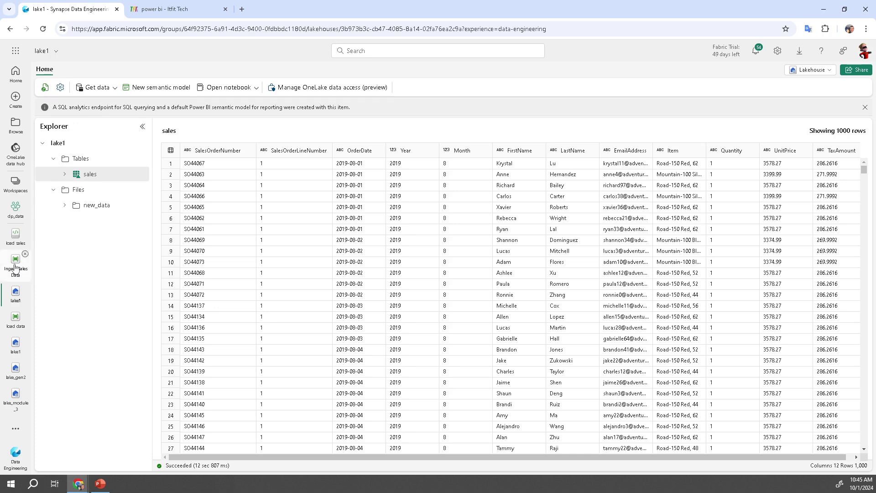
# Add a Delete data activity to the Ingest Sales Data pipeline, place it before Copy data and link them on completion.
pyautogui.click(15, 267)
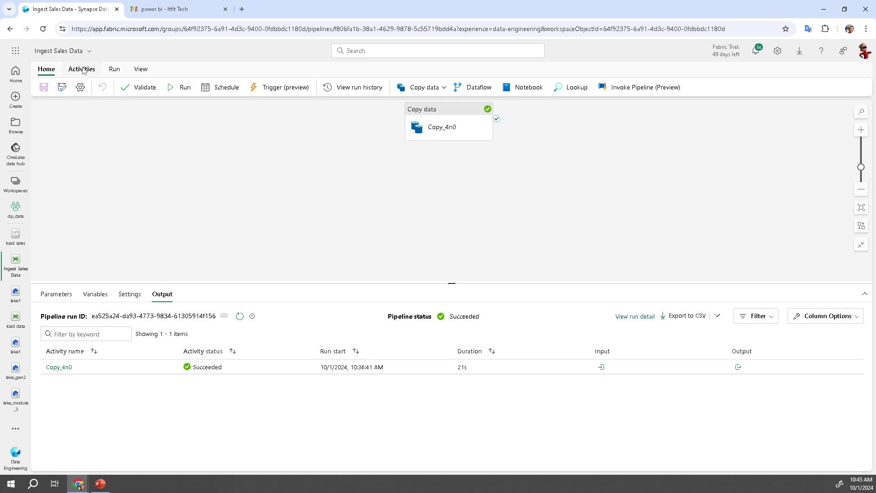
pyautogui.click(83, 71)
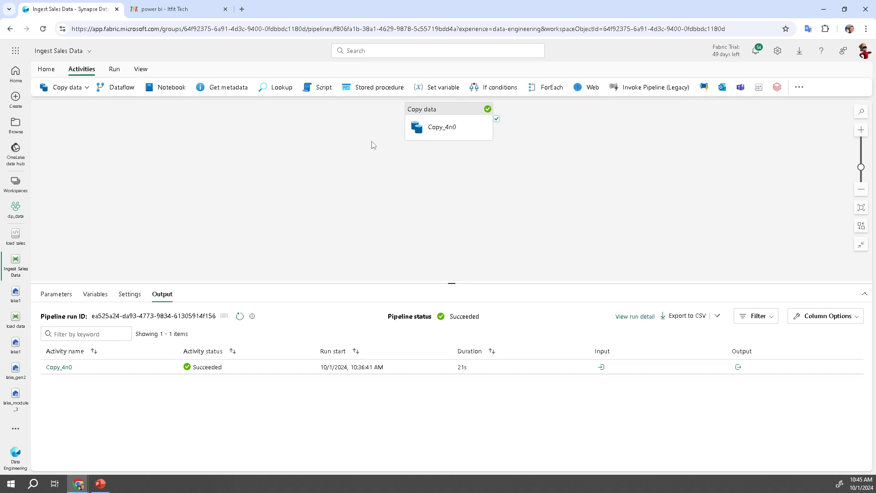
pyautogui.click(799, 88)
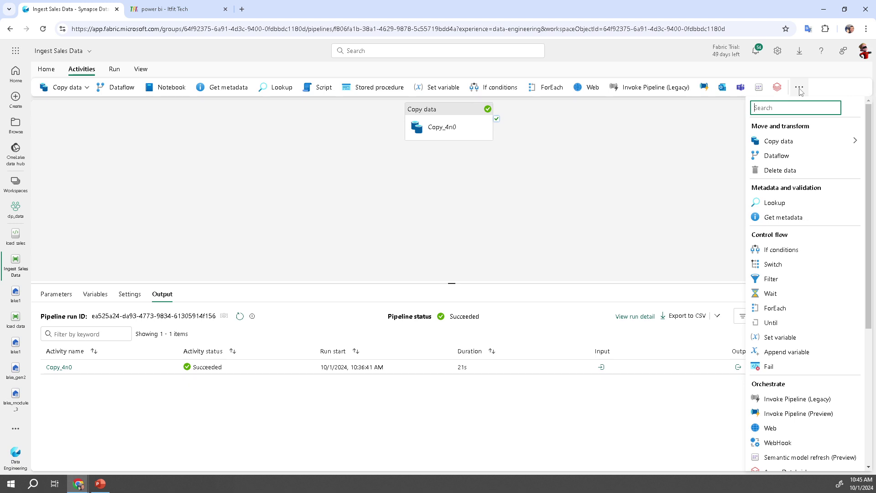
pyautogui.scroll(-3, 796, 367)
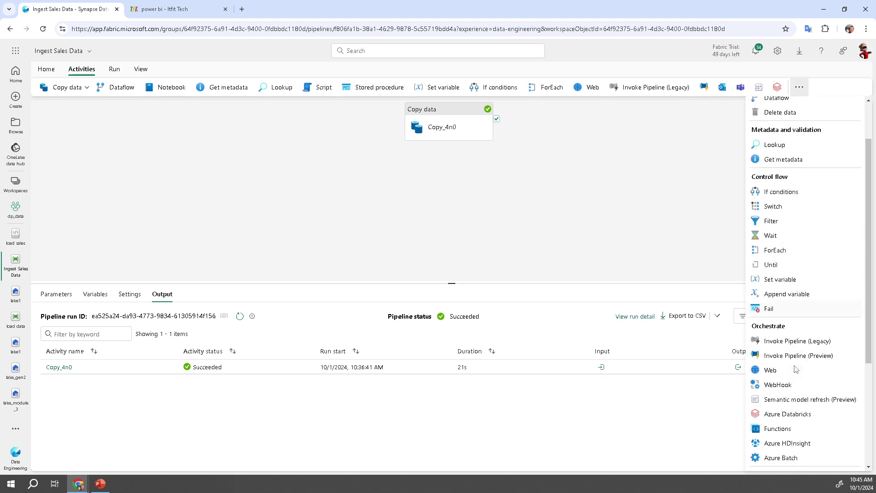
pyautogui.scroll(-1, 795, 368)
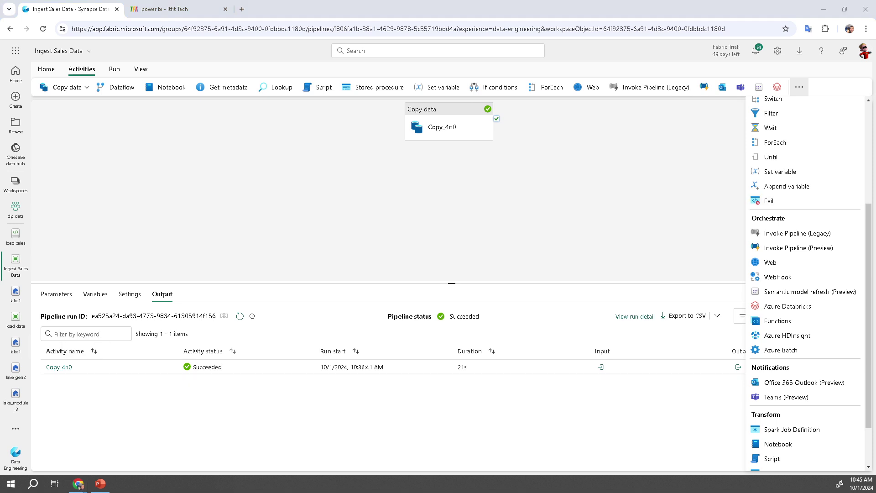
pyautogui.scroll(4, 805, 283)
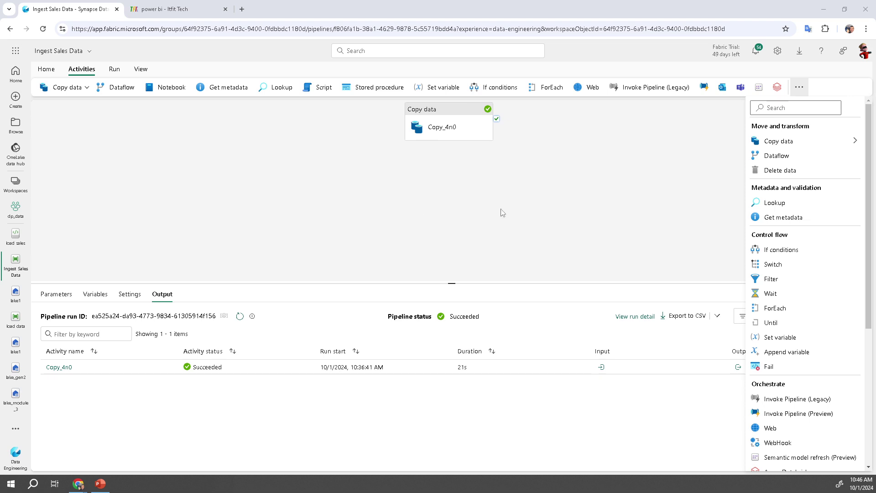
pyautogui.click(783, 172)
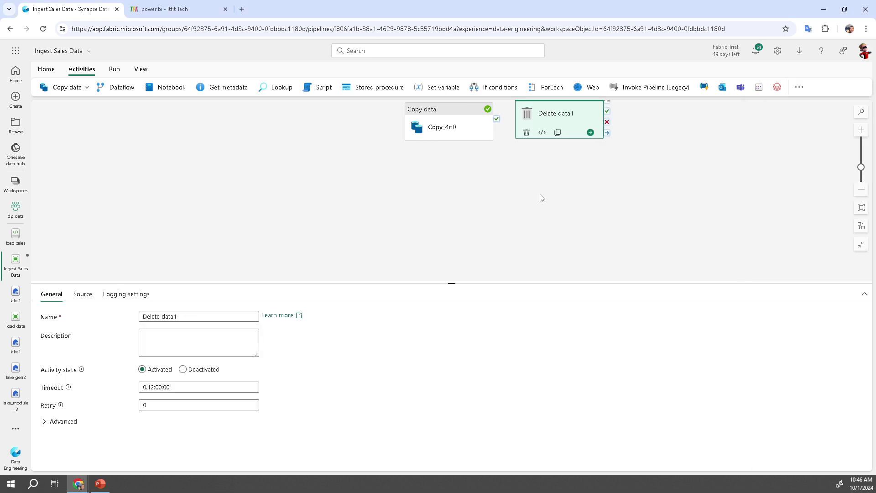
pyautogui.moveTo(541, 114); pyautogui.dragTo(282, 130)
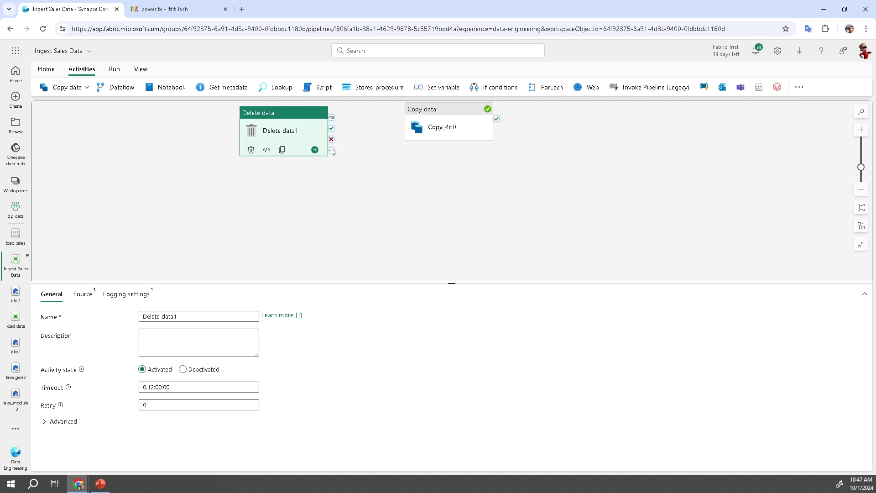
pyautogui.moveTo(331, 150); pyautogui.dragTo(413, 137)
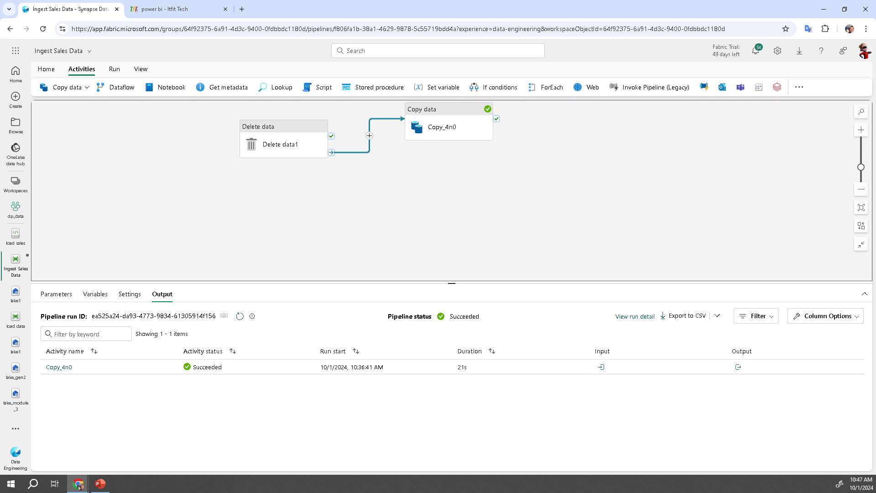
# Rename the Delete data activity as Delete old files.
pyautogui.click(282, 132)
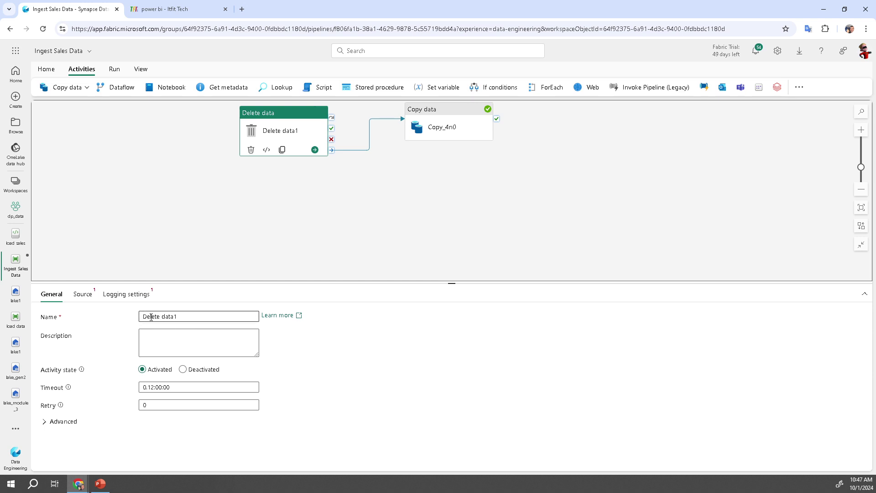
pyautogui.click(195, 314)
pyautogui.press('BackSpace')
pyautogui.press('BackSpace')
pyautogui.press('BackSpace')
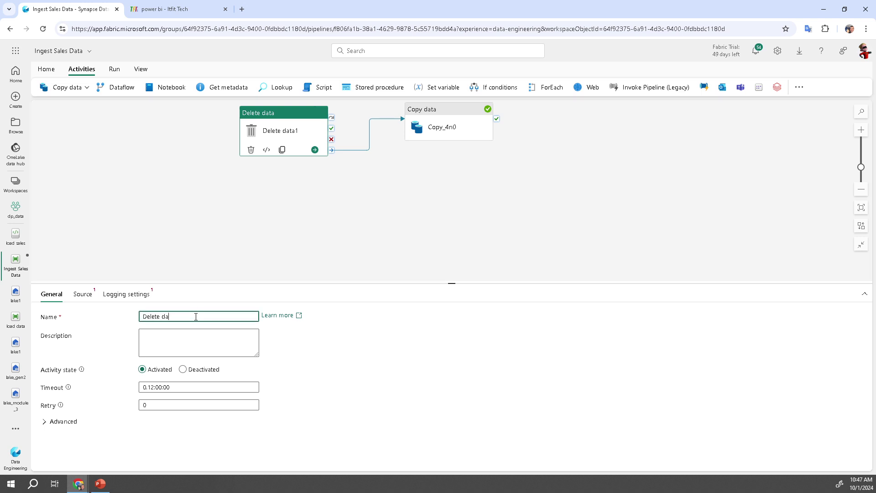
pyautogui.press('BackSpace')
pyautogui.write('old files')
# Set the Delete old files source to the lake1 connection with a wildcard file path in the new_data folder.
pyautogui.click(84, 294)
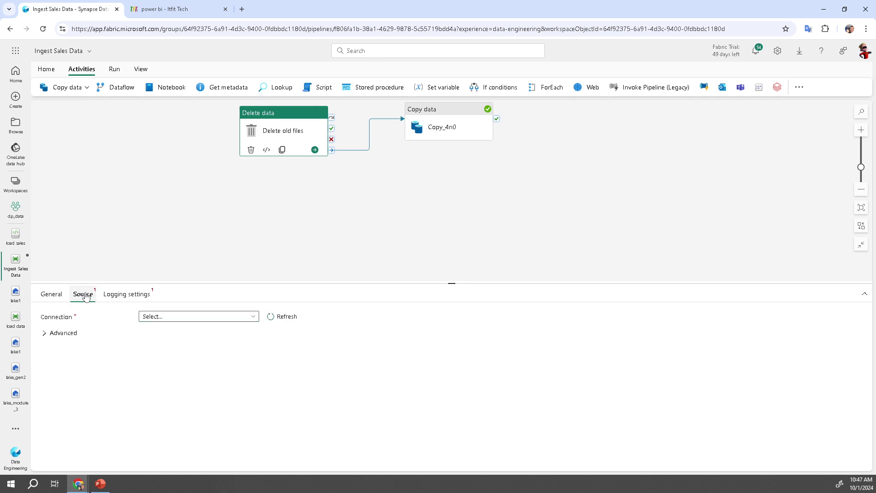
pyautogui.click(233, 320)
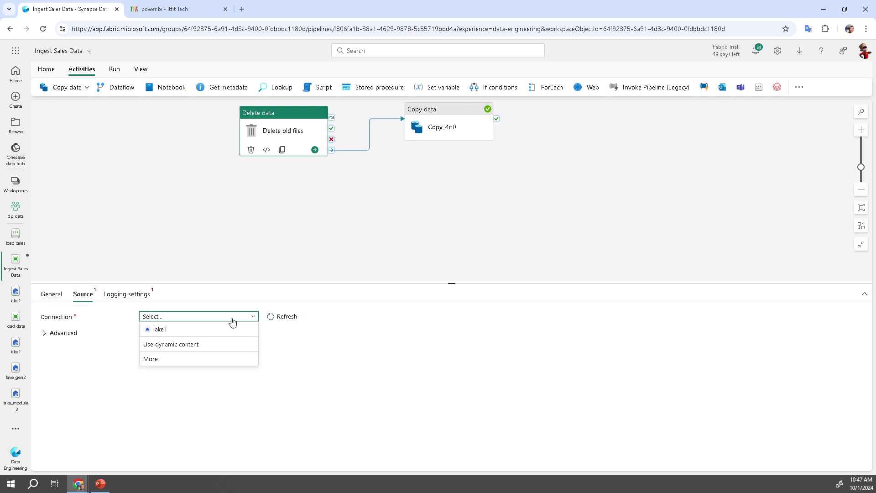
pyautogui.click(165, 329)
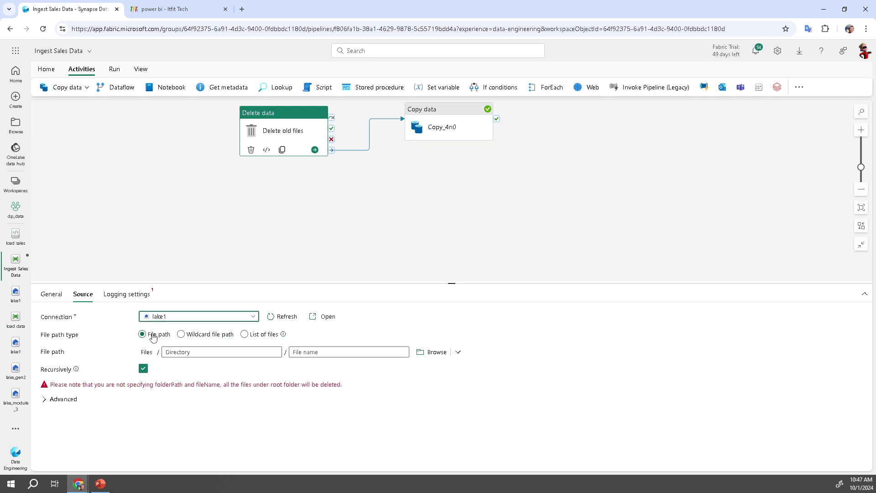
pyautogui.click(181, 335)
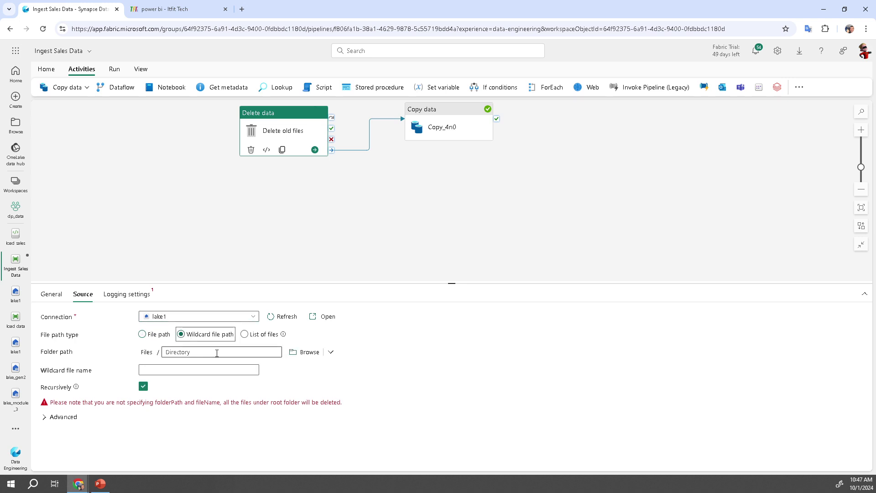
pyautogui.click(309, 355)
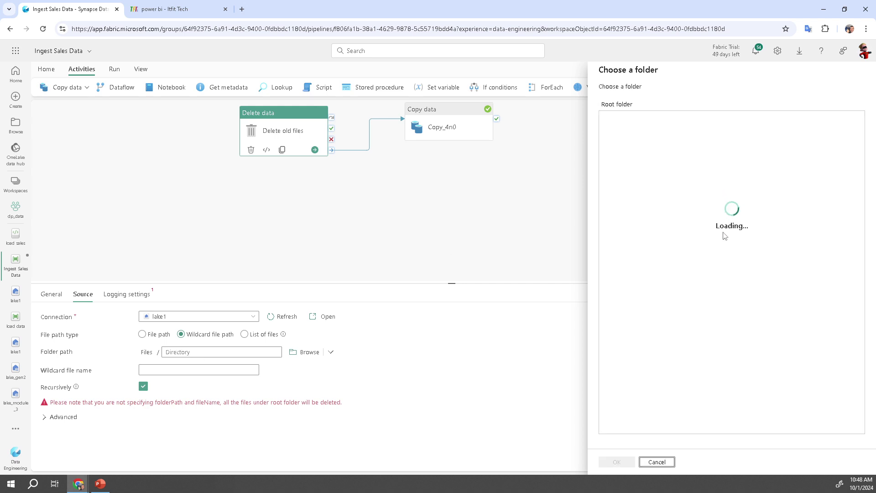
pyautogui.click(625, 119)
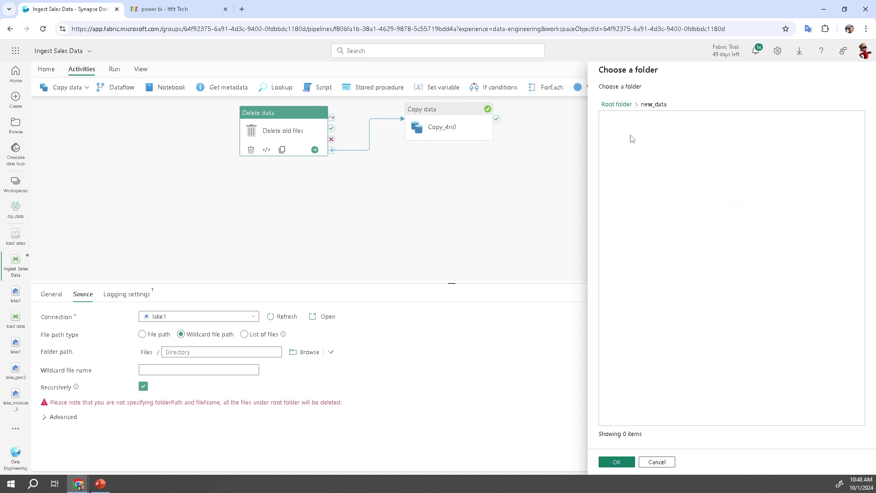
pyautogui.click(616, 462)
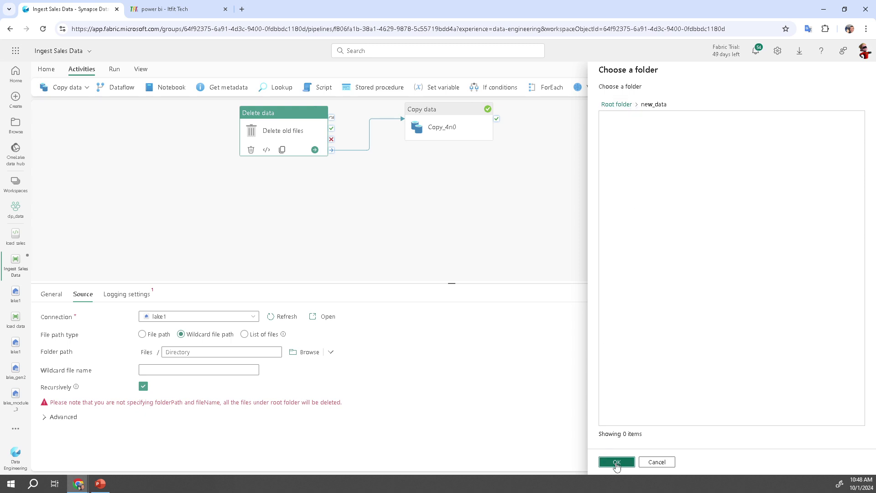
pyautogui.click(182, 351)
pyautogui.write('new_data')
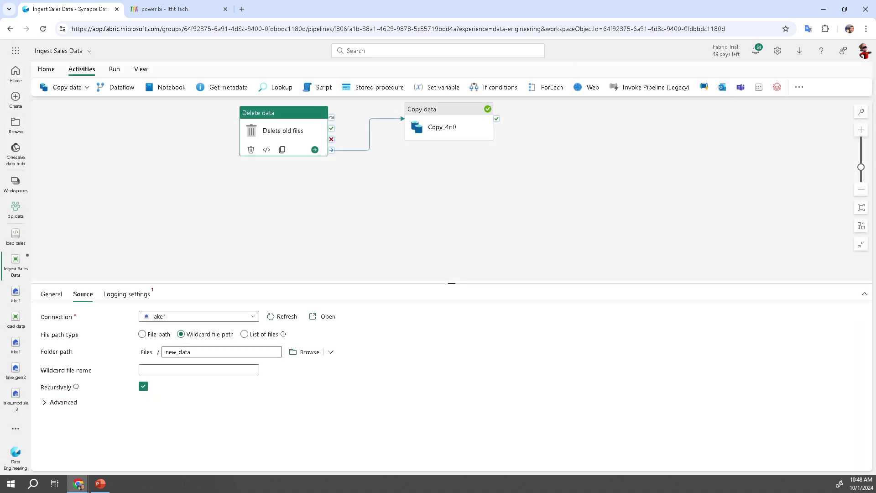
# Set the wildcard file name of the Delete old files source to *.csv.
pyautogui.click(150, 368)
pyautogui.click(157, 368)
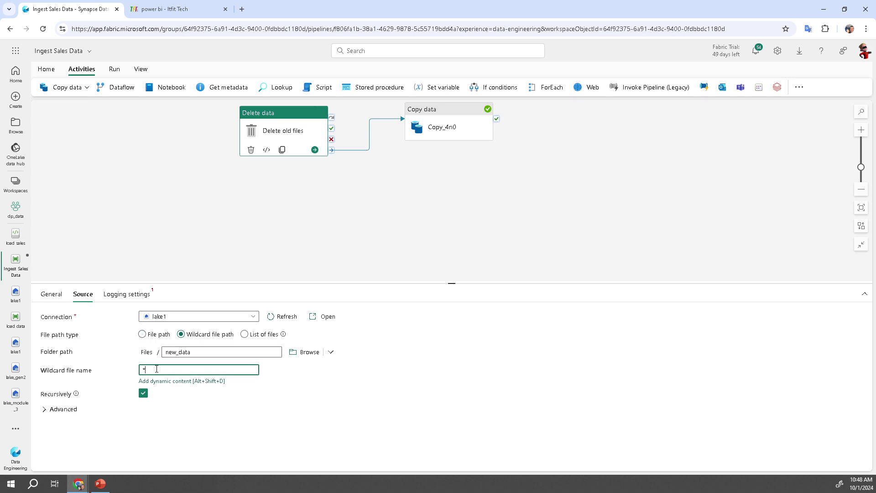
pyautogui.write('*.csv')
pyautogui.press('BackSpace')
pyautogui.press('BackSpace')
pyautogui.press('BackSpace')
pyautogui.write('.csv')
# Check the available logging account connections in the logging settings of the Delete old files activity.
pyautogui.click(130, 293)
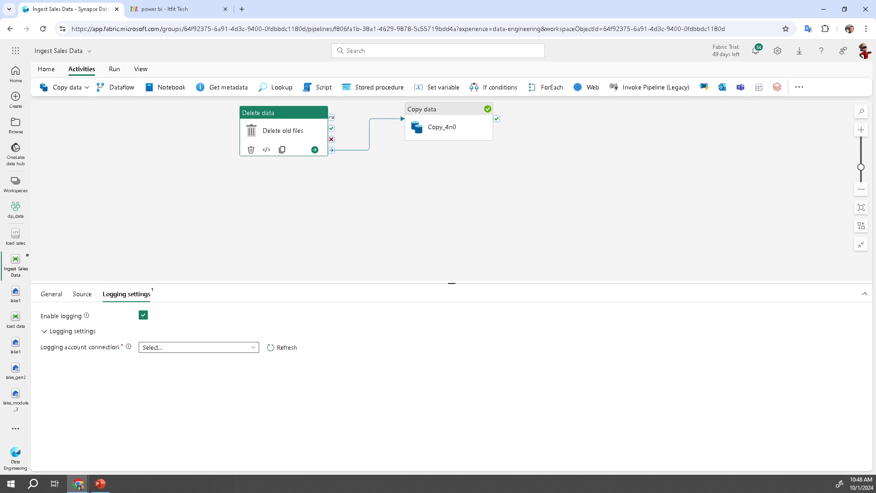
pyautogui.click(172, 348)
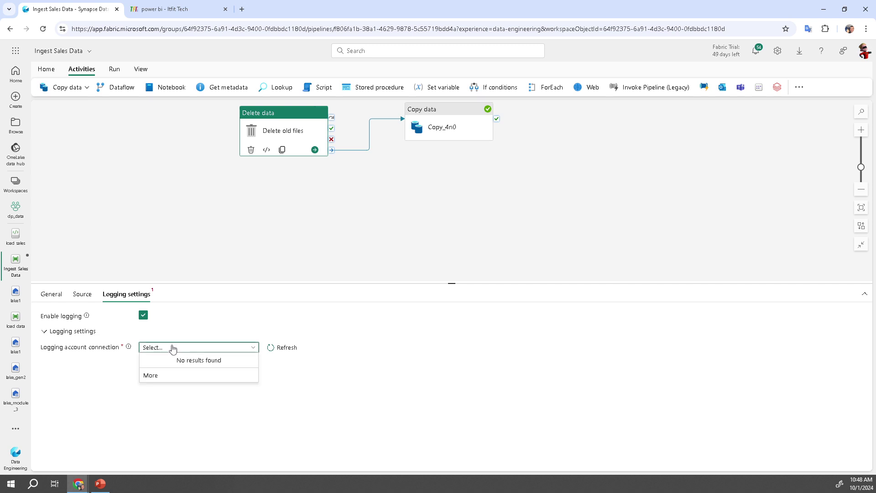
pyautogui.click(172, 348)
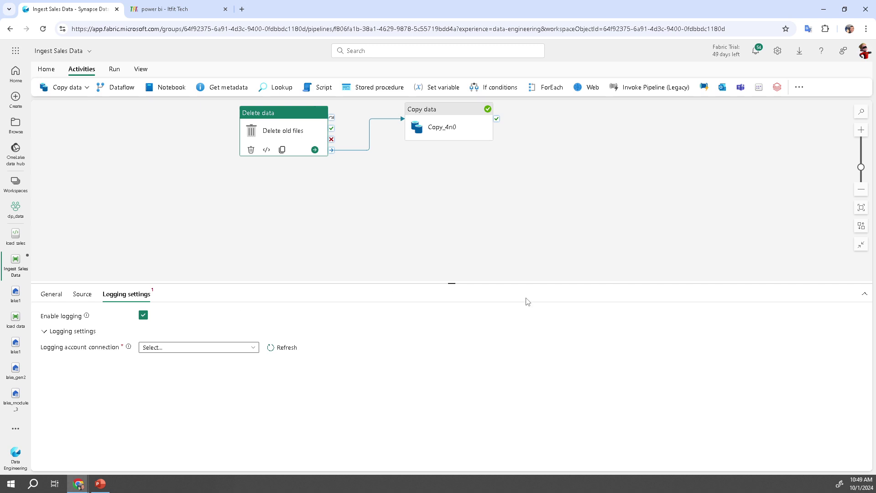
# Add a Notebook activity to the pipeline, place it after Copy data and link Copy data to it on completion.
pyautogui.click(800, 88)
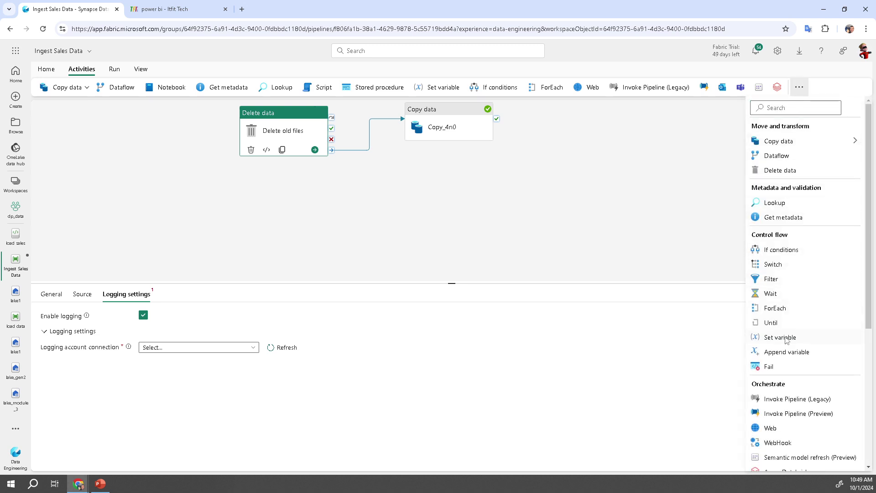
pyautogui.click(366, 210)
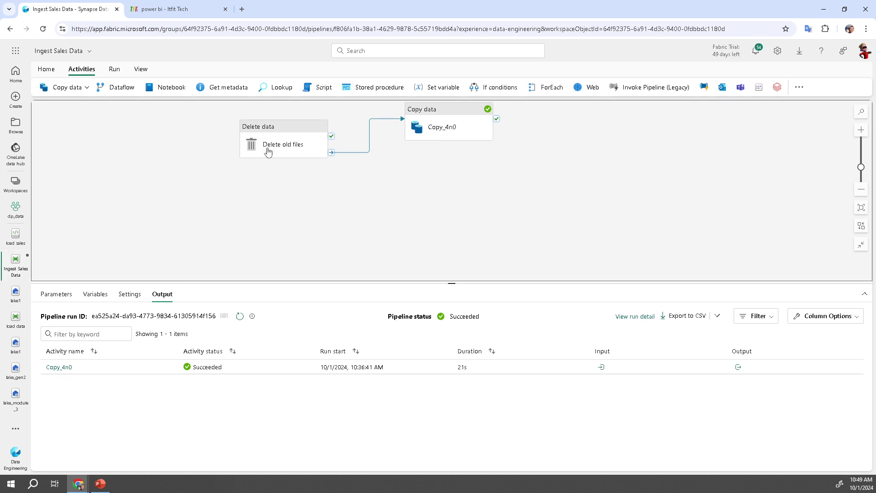
pyautogui.click(166, 90)
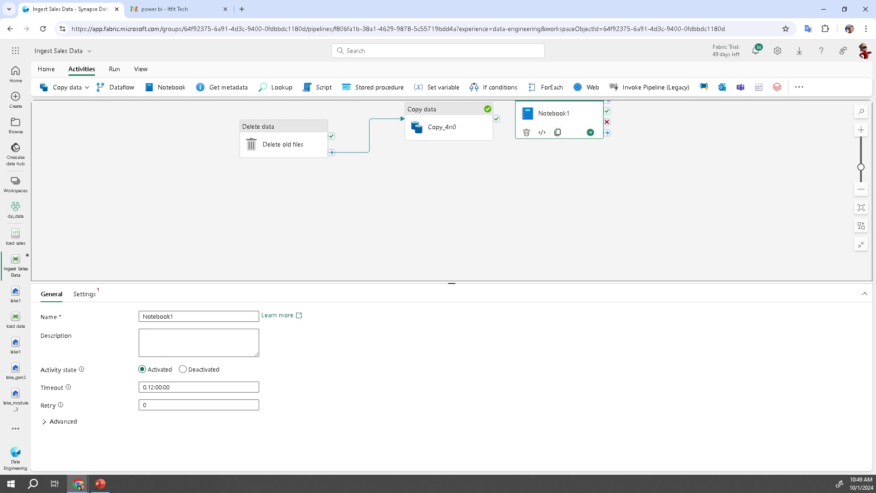
pyautogui.moveTo(497, 132)
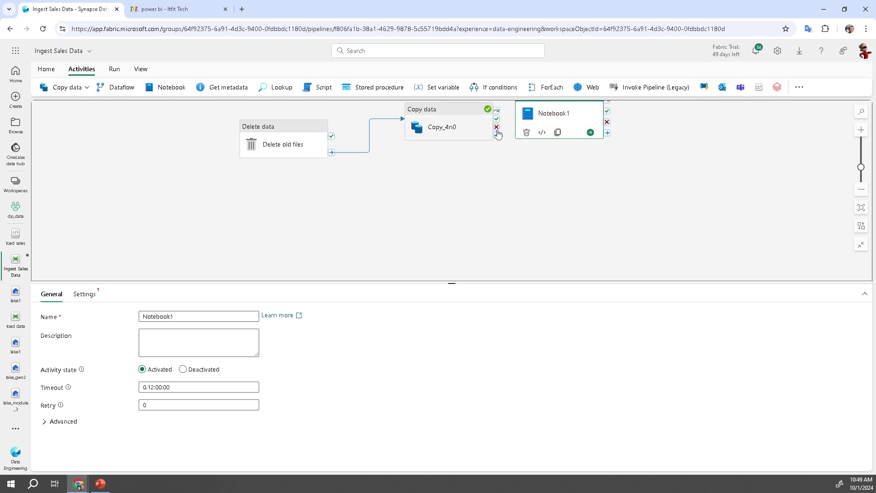
pyautogui.moveTo(546, 108); pyautogui.dragTo(609, 151)
pyautogui.click(446, 118)
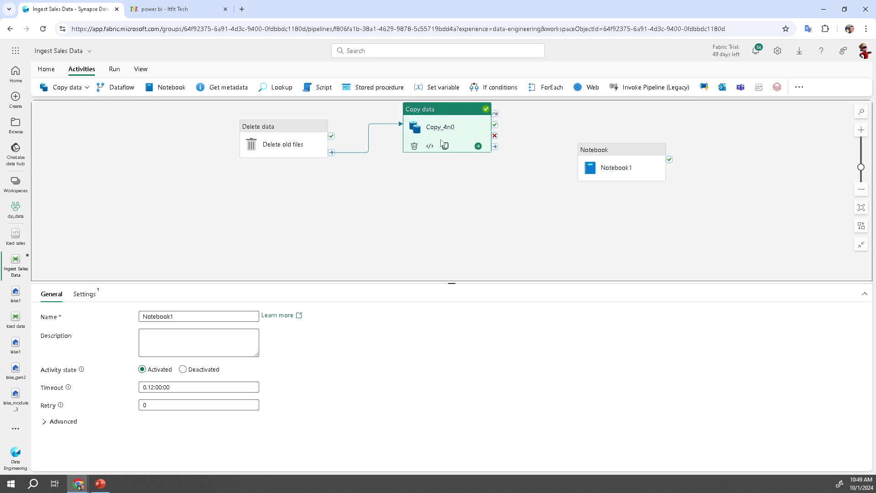
pyautogui.moveTo(449, 137); pyautogui.dragTo(587, 169)
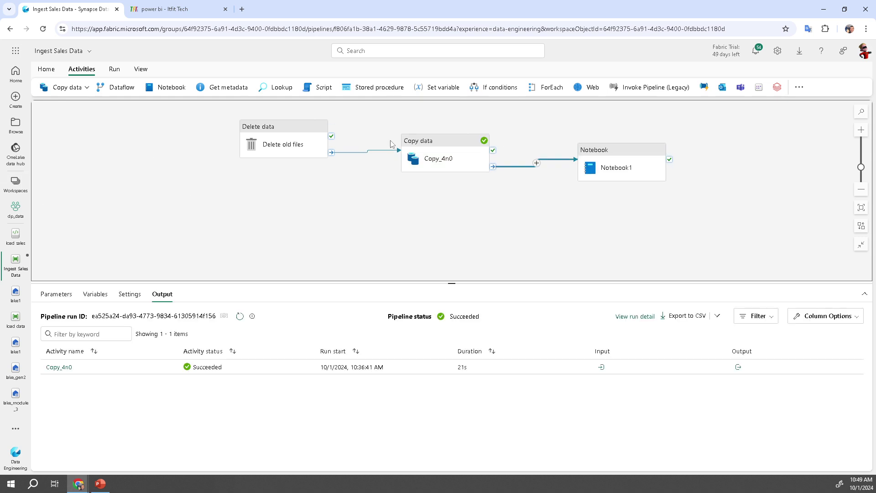
# Rename the Notebook activity as Load sales Notebook.
pyautogui.moveTo(613, 167); pyautogui.dragTo(615, 153)
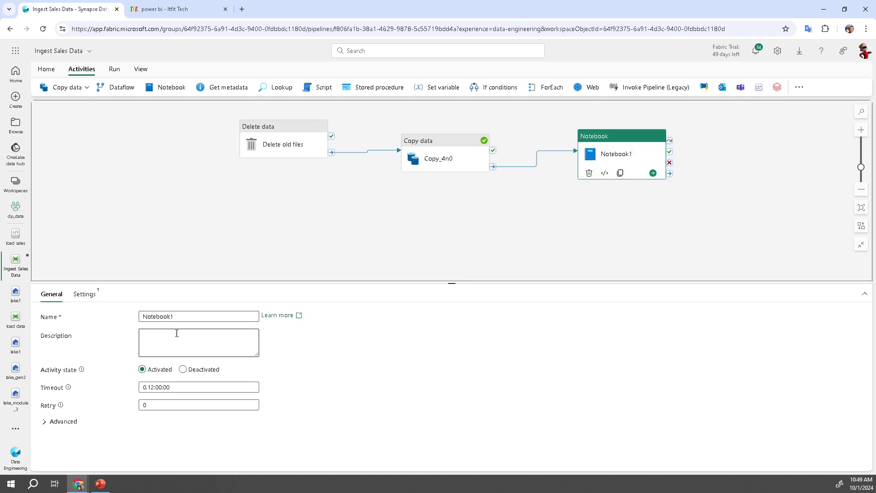
pyautogui.click(202, 318)
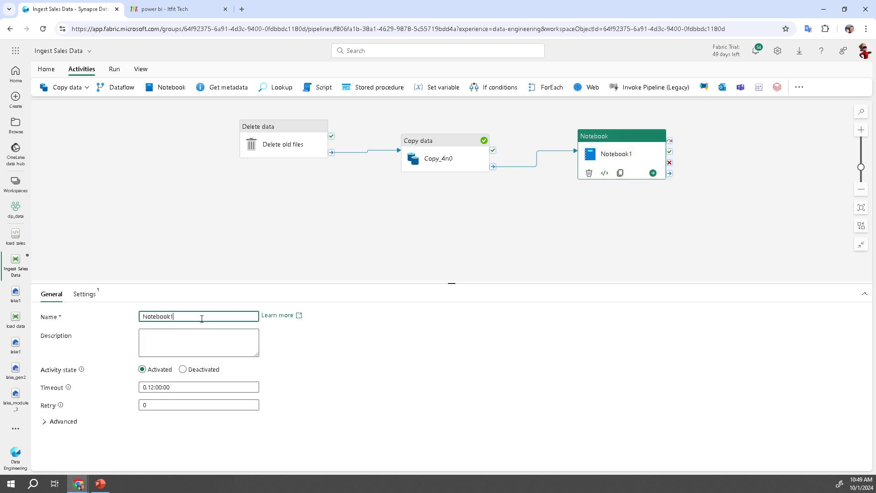
pyautogui.press('BackSpace')
pyautogui.press('BackSpace')
pyautogui.press('BackSpace')
pyautogui.press('BackSpace')
pyautogui.press('BackSpace')
pyautogui.press('BackSpace')
pyautogui.write('Load sales ')
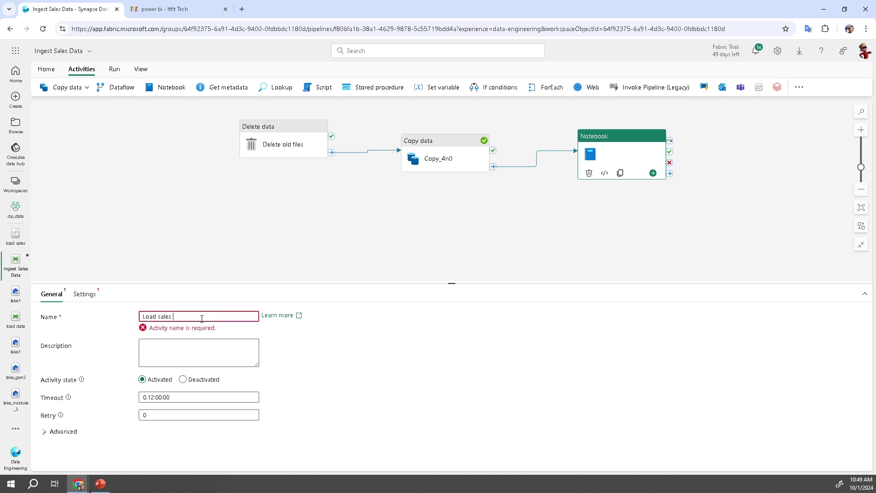
pyautogui.write('Note')
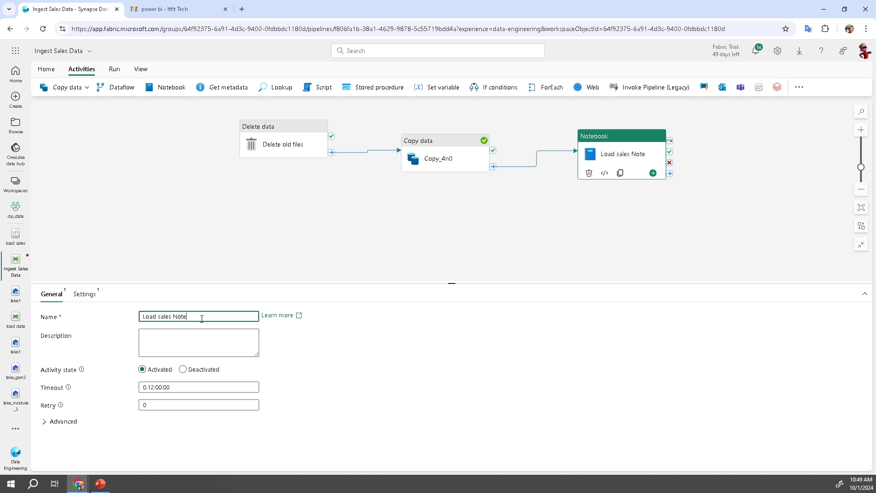
pyautogui.write('book')
# Add a base parameter table_name of type String with the value new_sales to the Load sales Notebook activity.
pyautogui.click(85, 294)
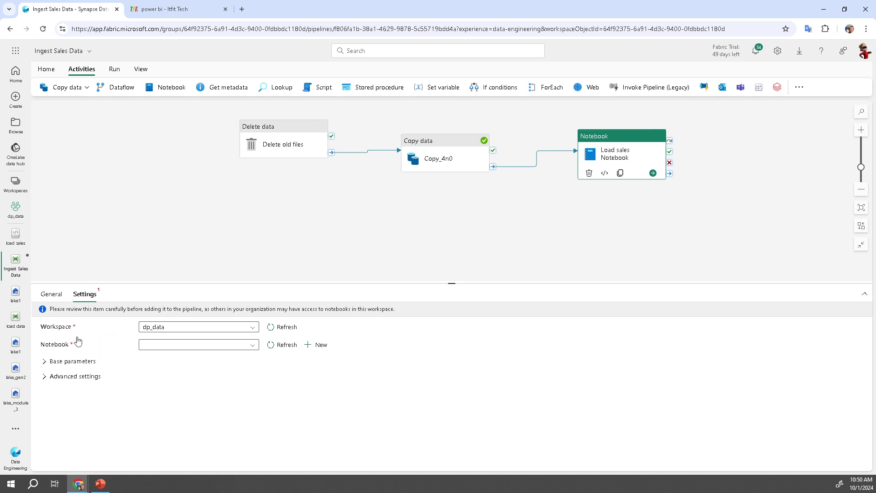
pyautogui.click(46, 364)
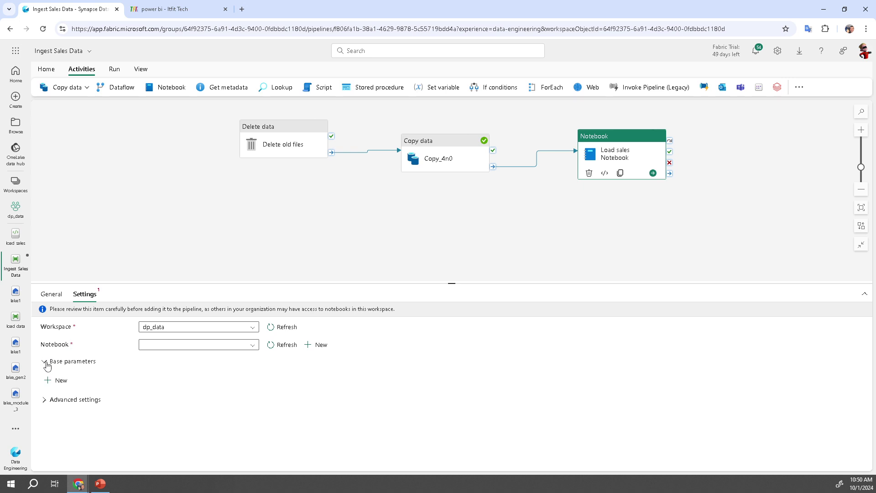
pyautogui.click(60, 381)
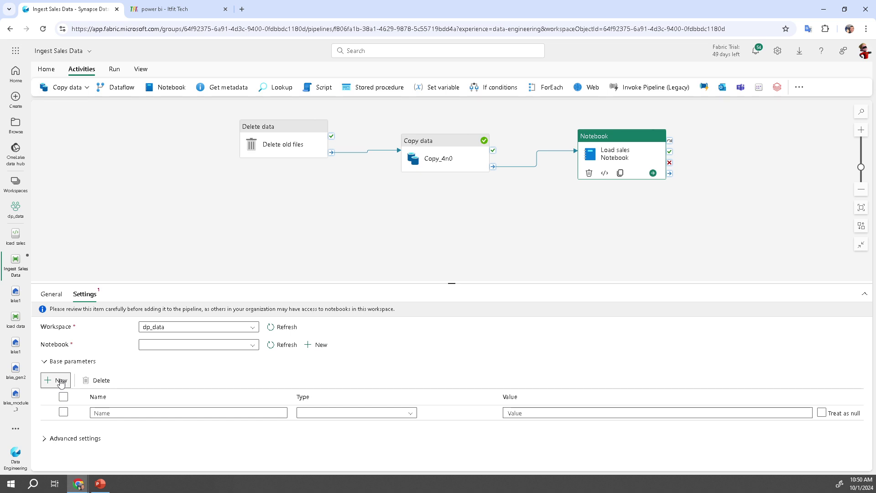
pyautogui.click(125, 410)
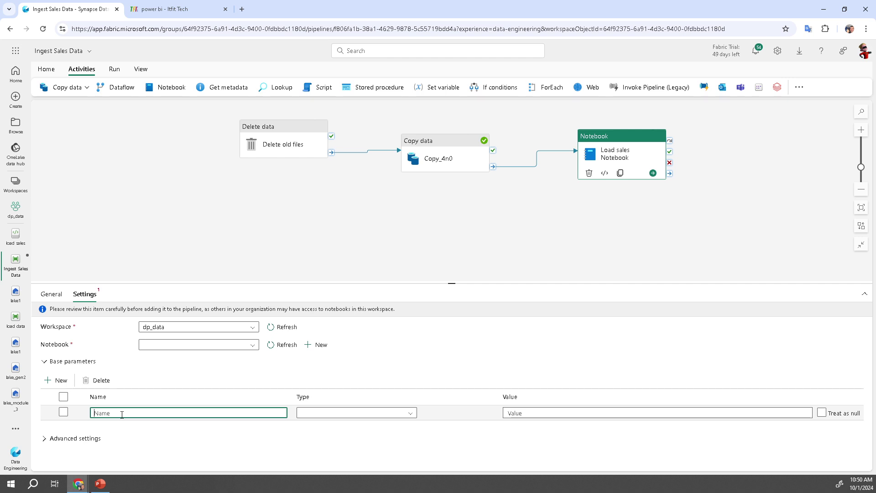
pyautogui.write('table_name')
pyautogui.click(349, 413)
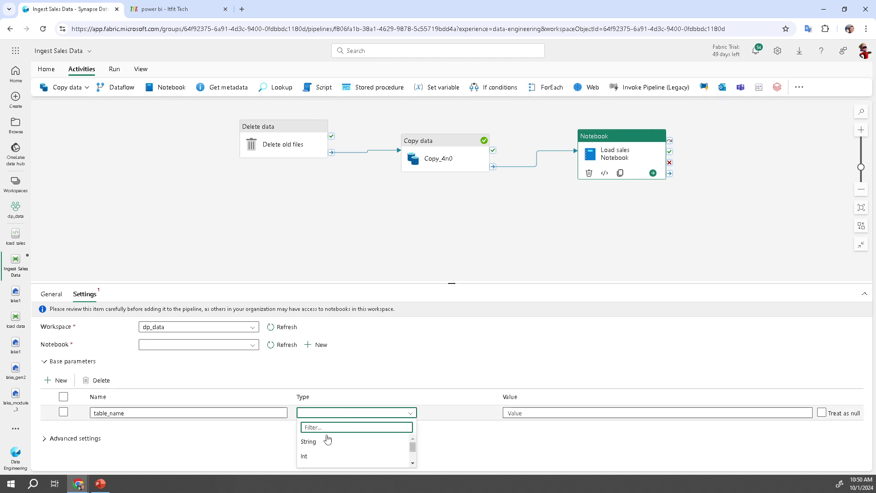
pyautogui.click(308, 441)
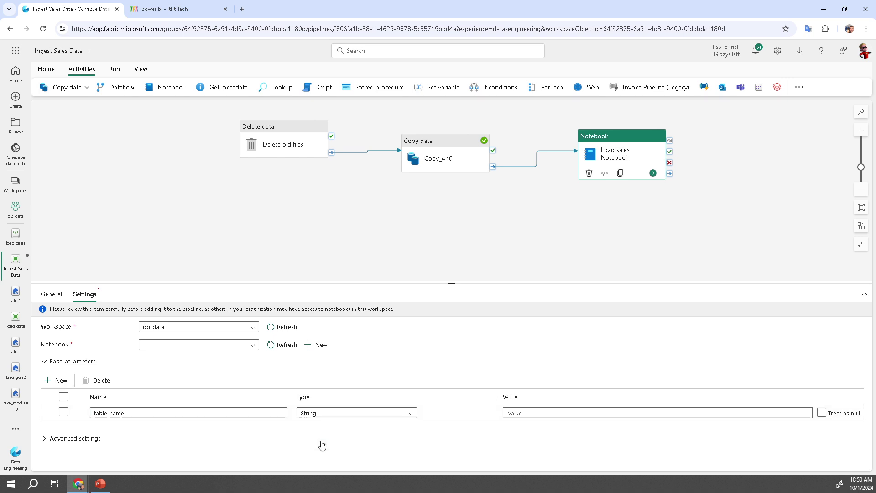
pyautogui.click(522, 412)
pyautogui.write('new')
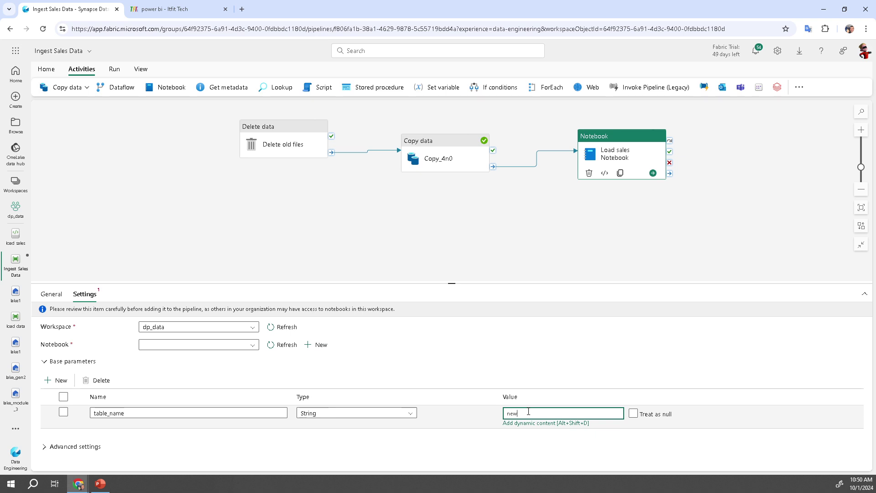
pyautogui.write('_sales')
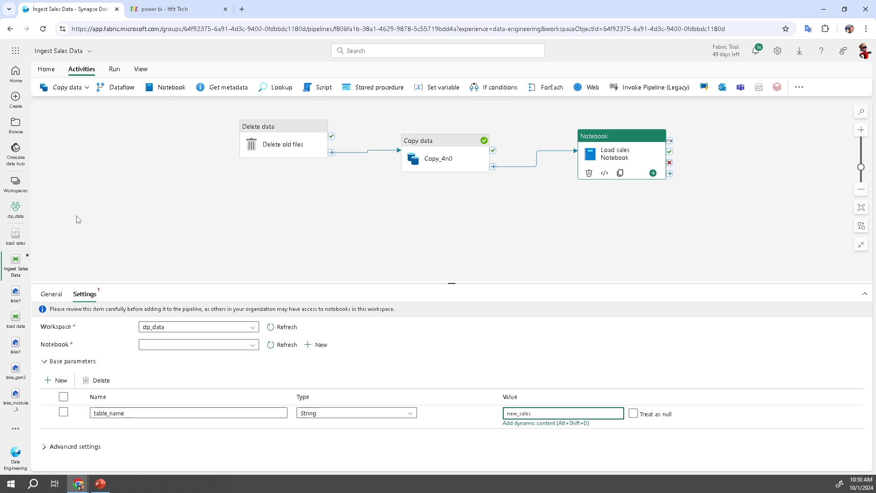
# Try to save the Ingest Sales Data pipeline, and return to the Load sales Notebook activity.
pyautogui.click(47, 70)
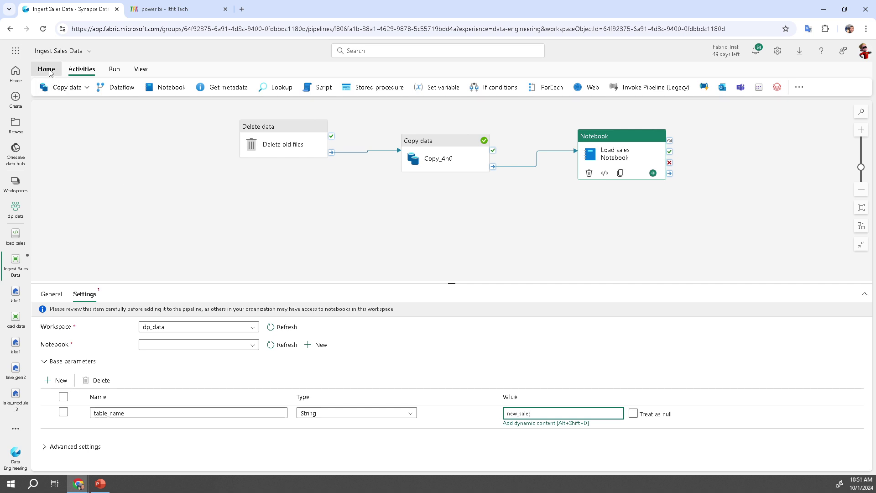
pyautogui.click(44, 88)
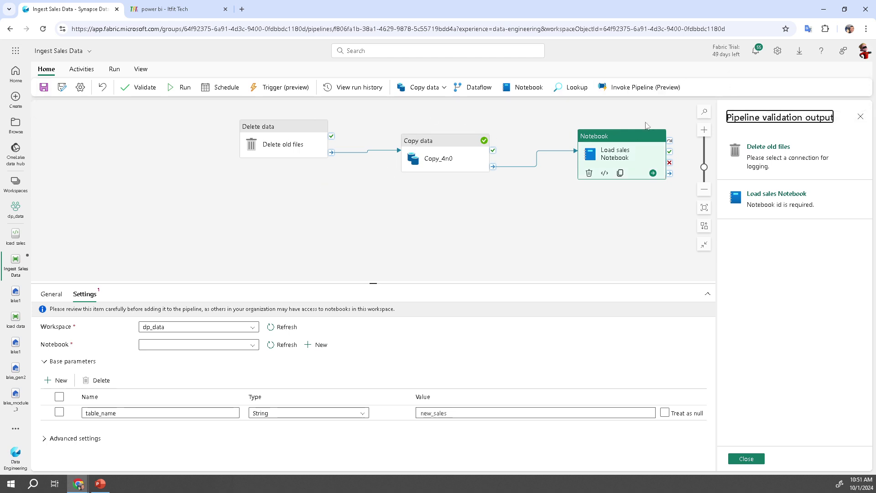
pyautogui.click(616, 151)
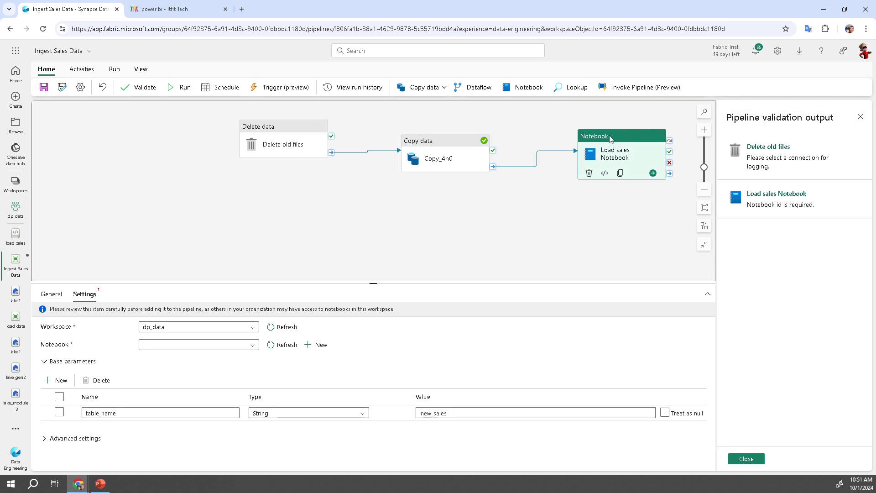
# Choose the load sales notebook for the Load sales Notebook activity and try to save the pipeline.
pyautogui.click(85, 294)
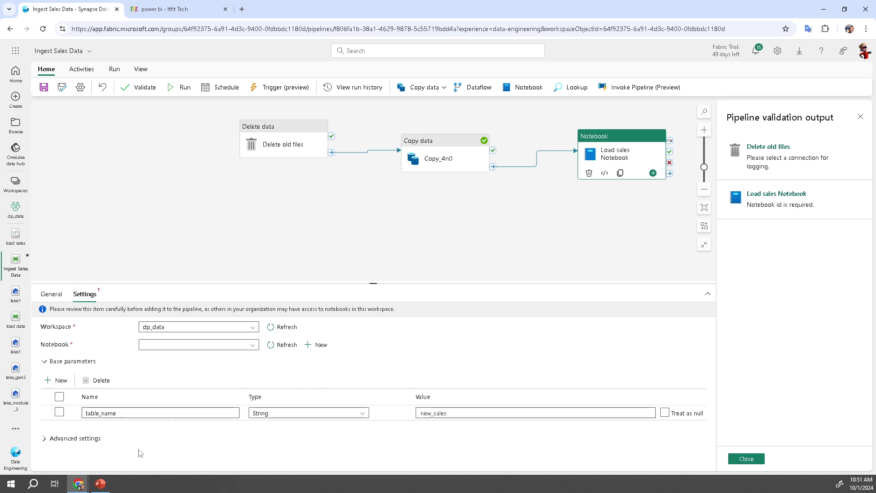
pyautogui.click(192, 345)
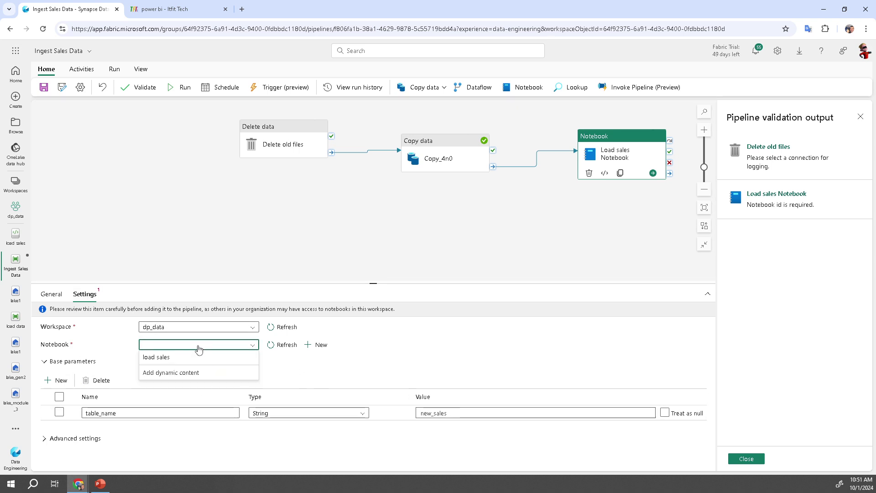
pyautogui.click(185, 357)
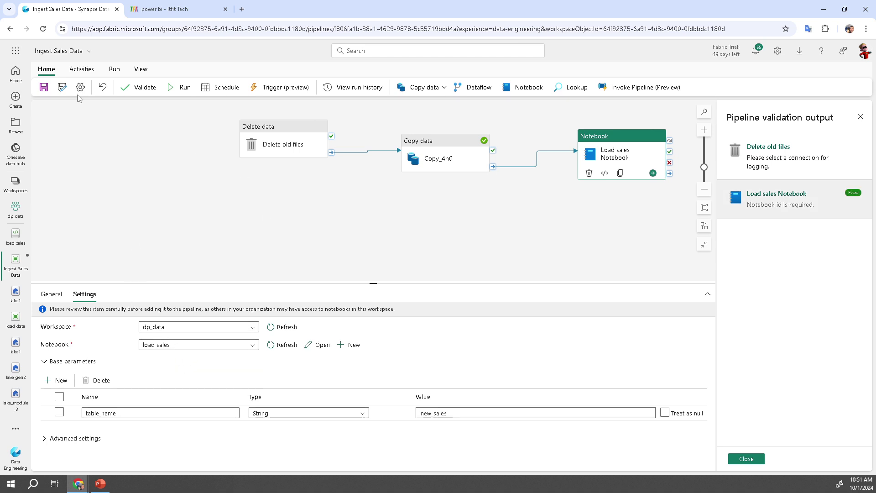
pyautogui.click(44, 87)
pyautogui.click(49, 88)
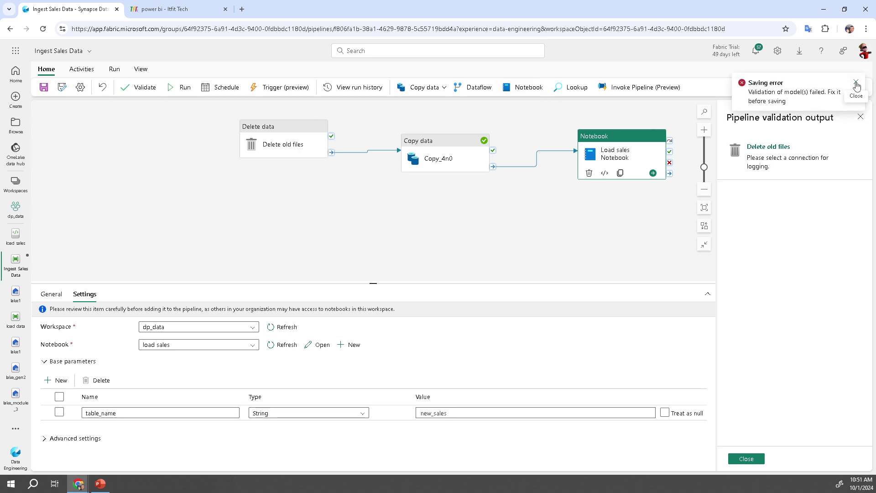
pyautogui.click(855, 82)
# Review the general details and settings of the Load sales Notebook activity.
pyautogui.click(455, 223)
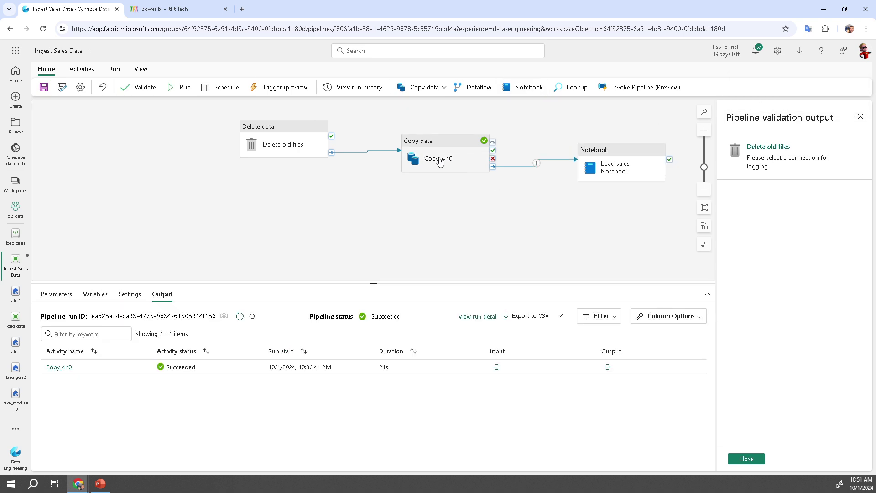
pyautogui.click(611, 153)
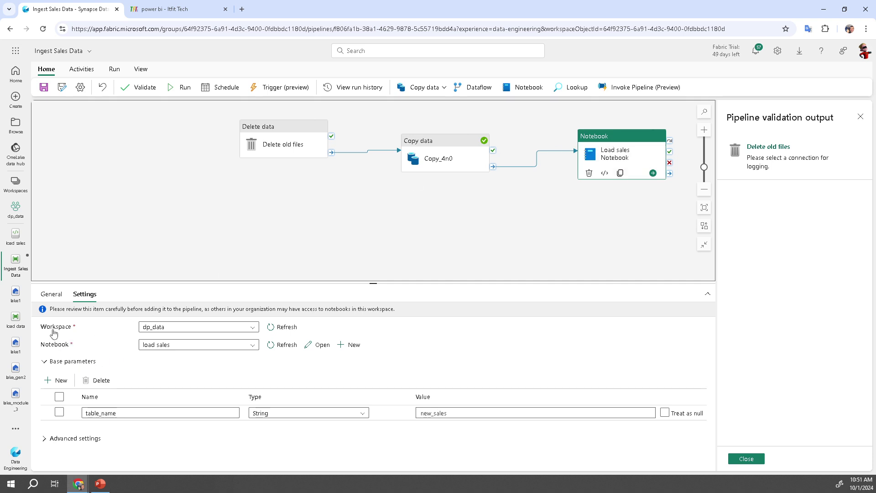
pyautogui.click(51, 293)
pyautogui.click(84, 294)
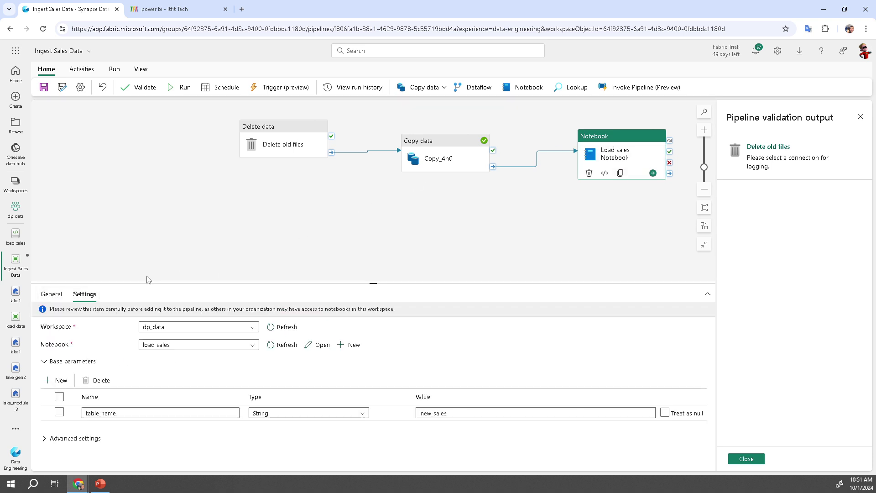
# Turn off logging for the Delete old files activity, leaving its logging account connection unselected.
pyautogui.click(449, 146)
pyautogui.click(247, 120)
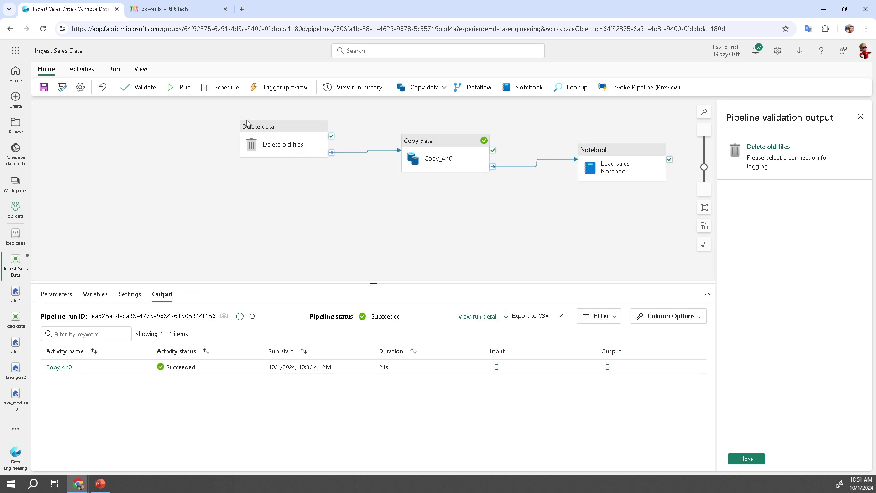
pyautogui.click(297, 135)
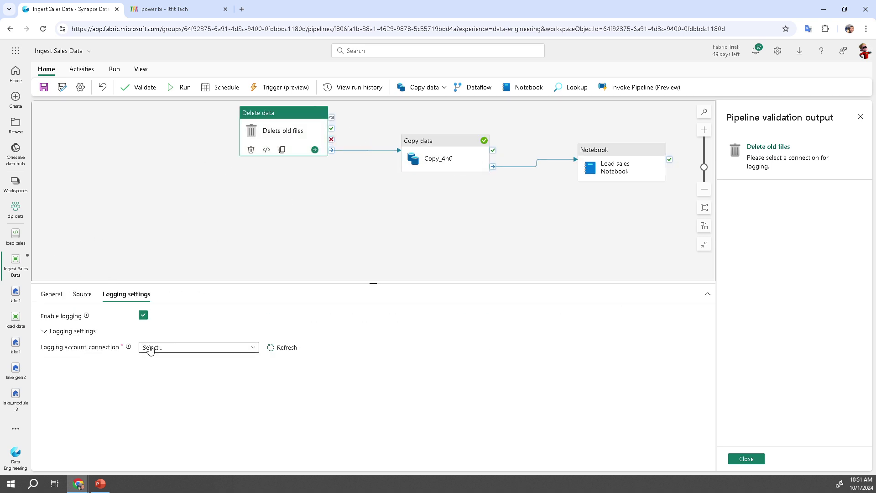
pyautogui.click(165, 348)
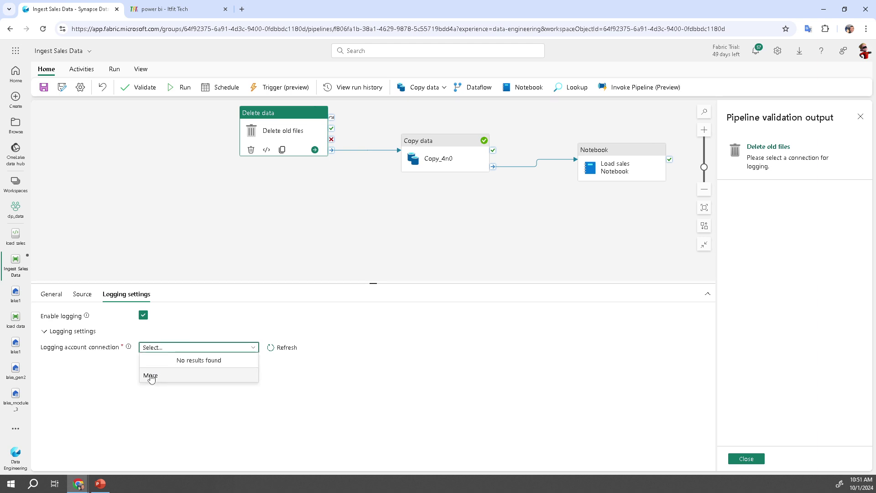
pyautogui.click(92, 332)
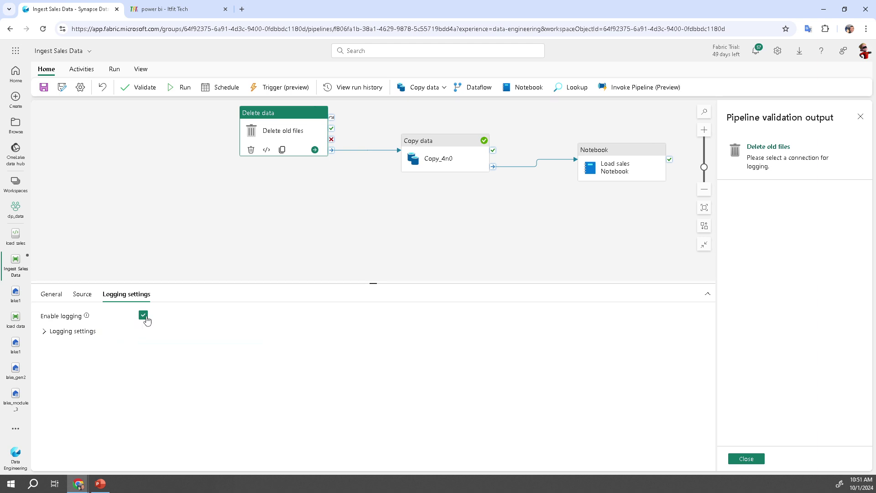
pyautogui.click(146, 317)
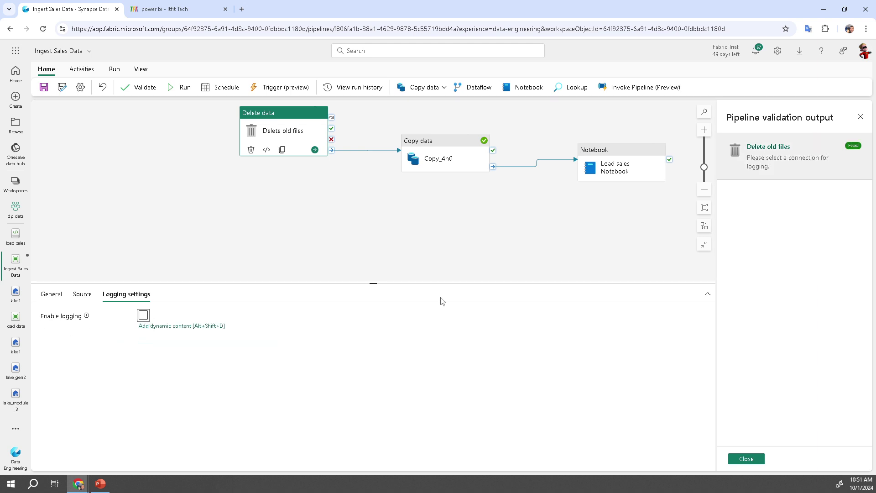
# Save the Ingest Sales Data pipeline and run it.
pyautogui.click(44, 89)
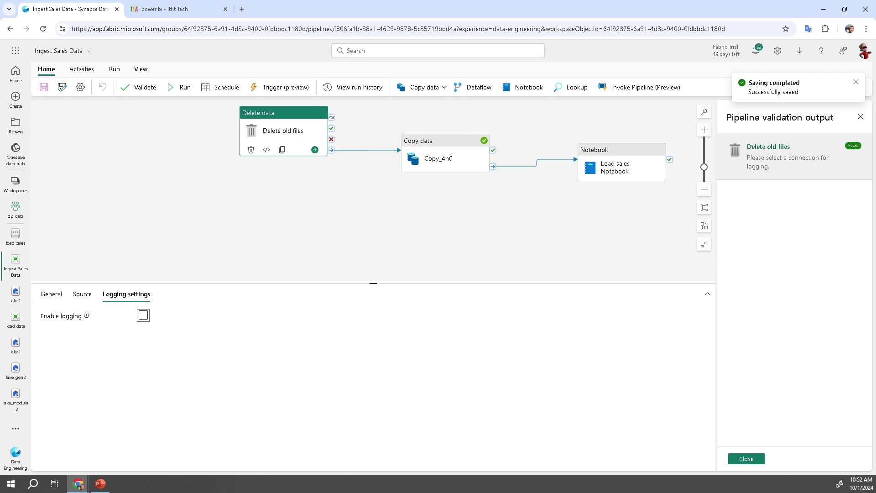
pyautogui.click(185, 89)
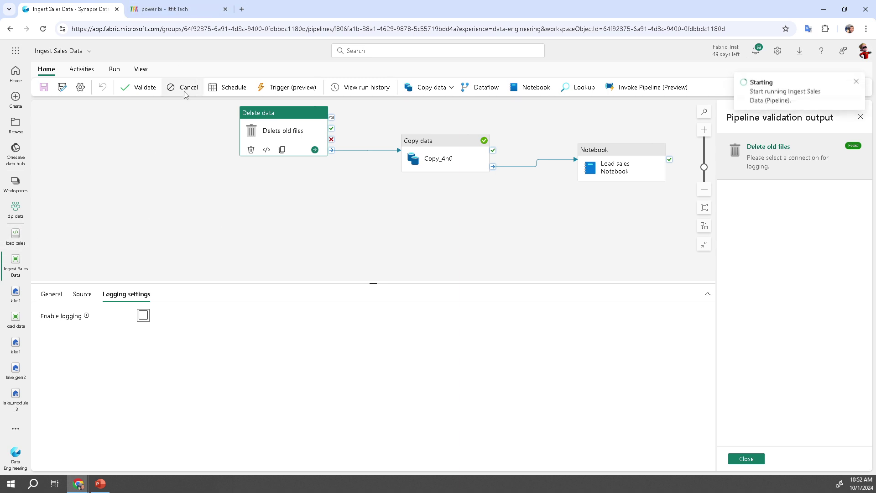